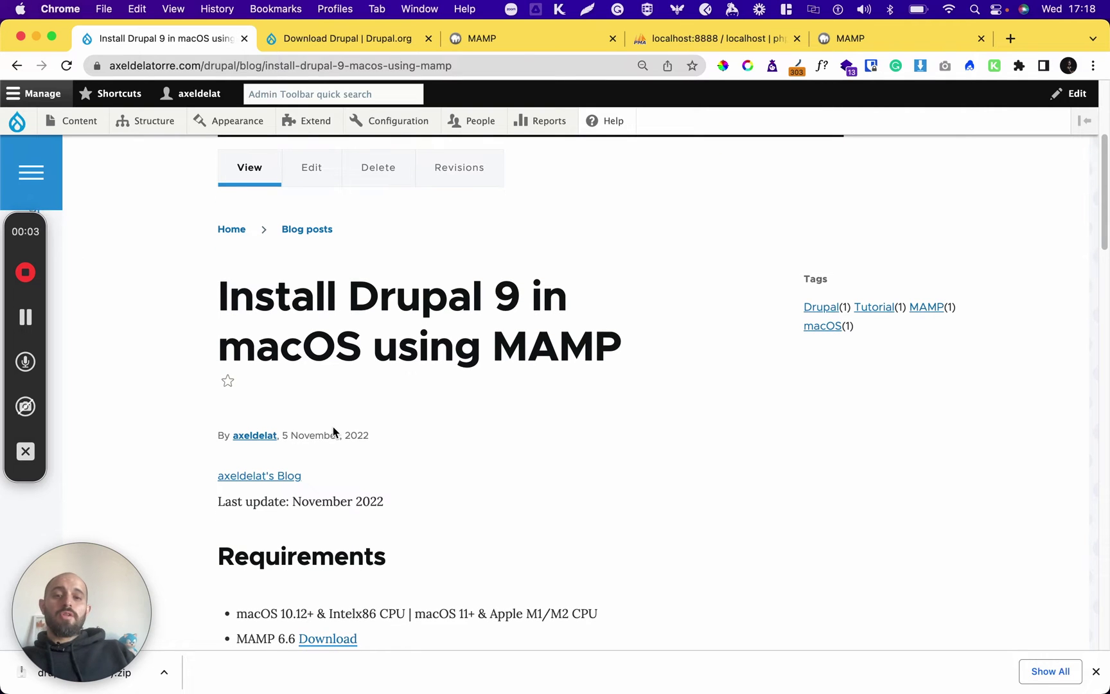
{"action": "scroll", "coordinate": [478, 404], "scroll_direction": "down", "scroll_amount": 5}
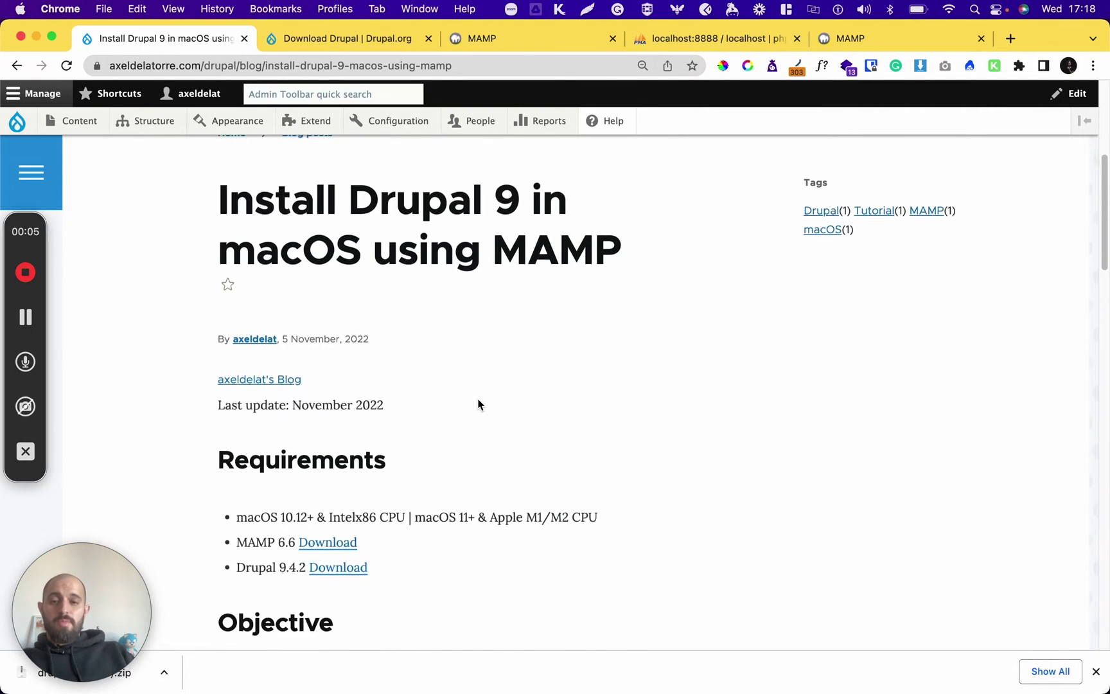
{"action": "scroll", "coordinate": [478, 405], "scroll_direction": "down", "scroll_amount": 3}
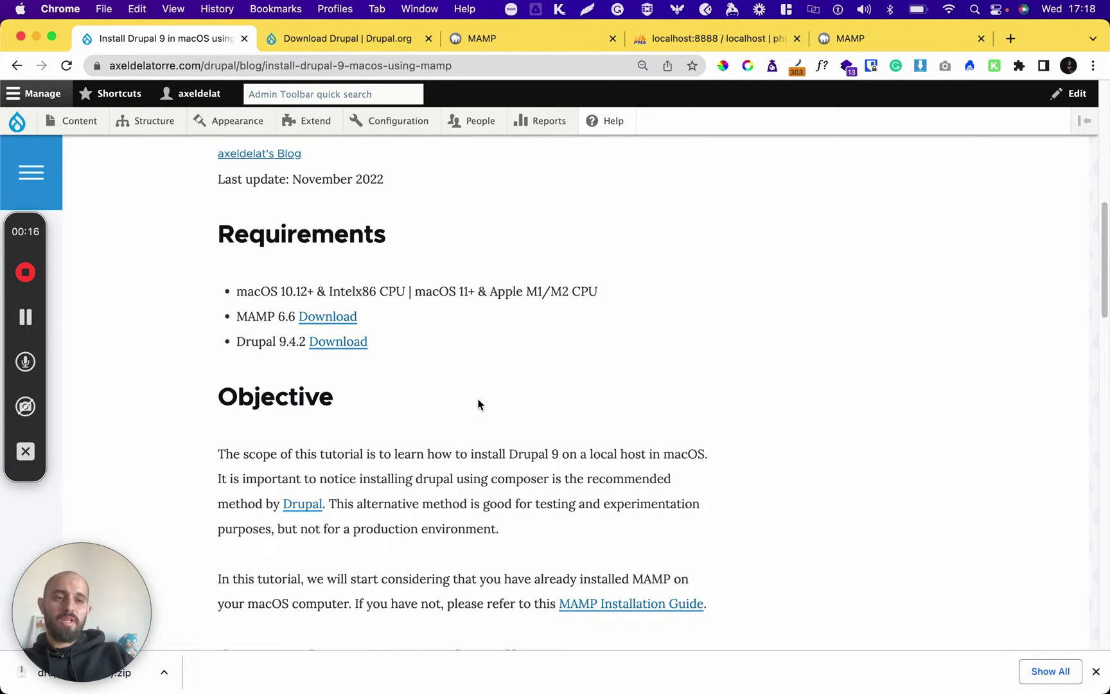
{"action": "scroll", "coordinate": [619, 396], "scroll_direction": "down", "scroll_amount": 8}
{"action": "scroll", "coordinate": [618, 397], "scroll_direction": "up", "scroll_amount": 1}
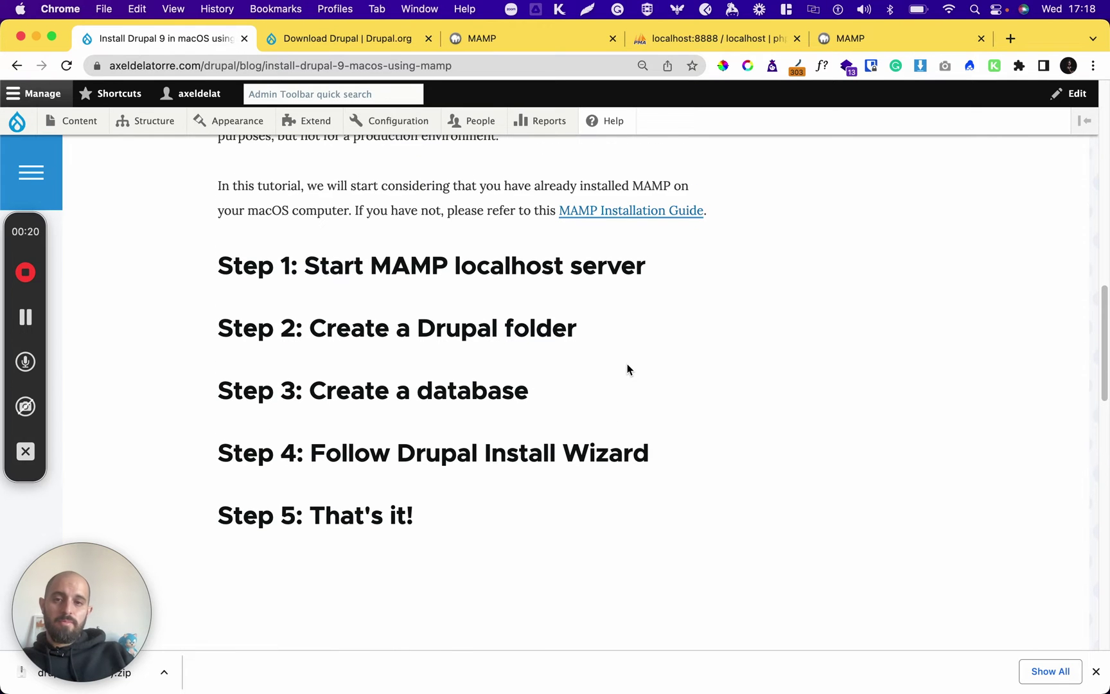
Step: Launch MAMP from Spotlight and bring up its preferences
{"action": "key", "text": "super+space"}
{"action": "type", "text": "mamp"}
{"action": "key", "text": "Return"}
{"action": "key", "text": "super+comma"}
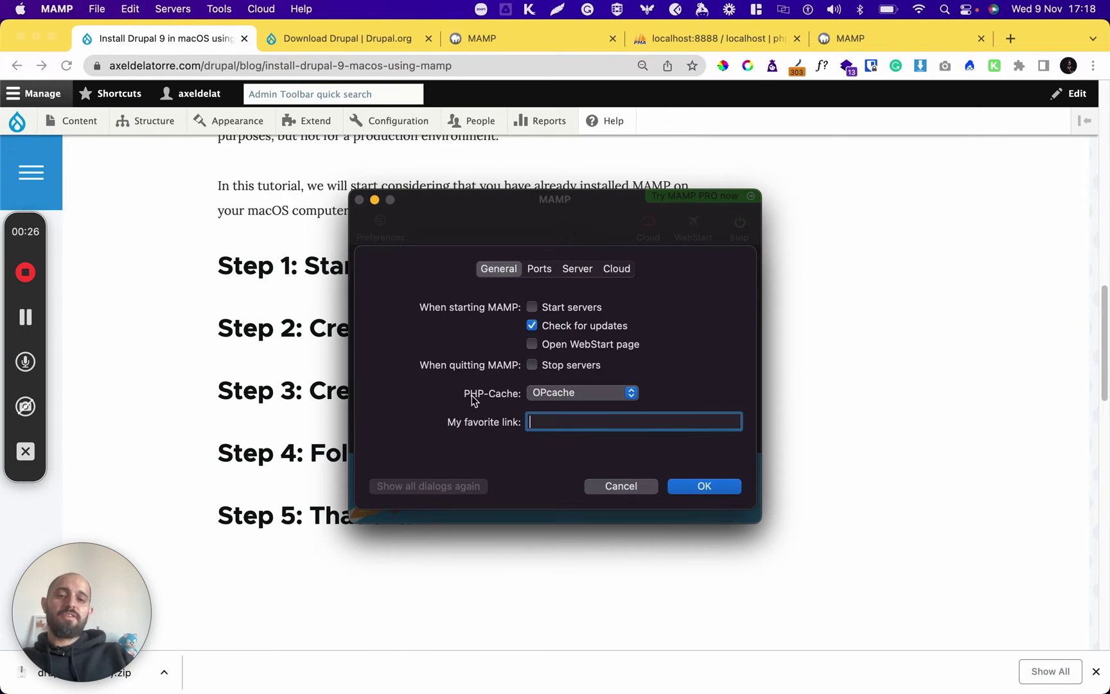
Step: Keep PHP-Cache on OPcache, close MAMP preferences, and open the WebStart page at localhost:8888
{"action": "left_click", "coordinate": [566, 392]}
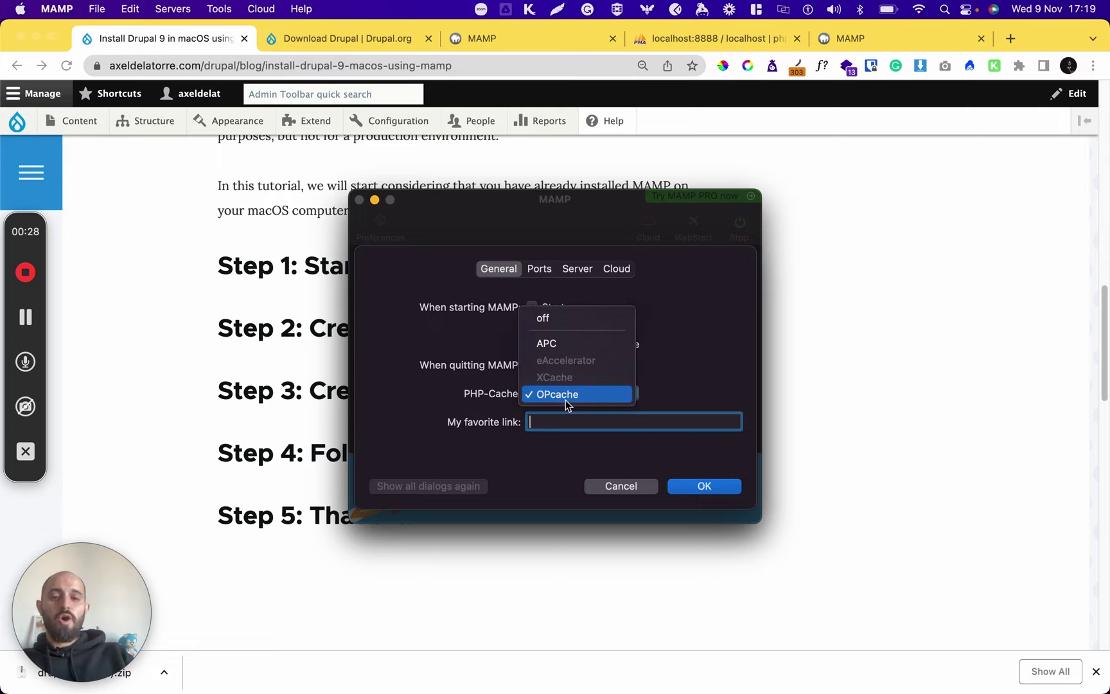
{"action": "left_click", "coordinate": [701, 487]}
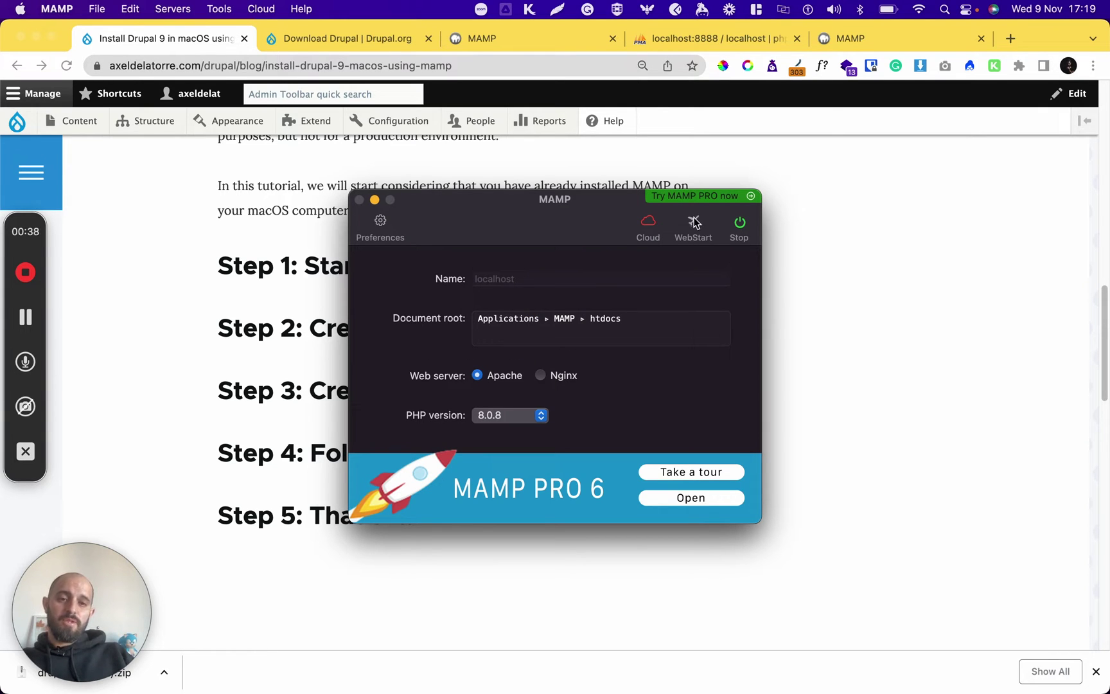
{"action": "left_click", "coordinate": [693, 222]}
{"action": "mouse_move", "coordinate": [308, 120]}
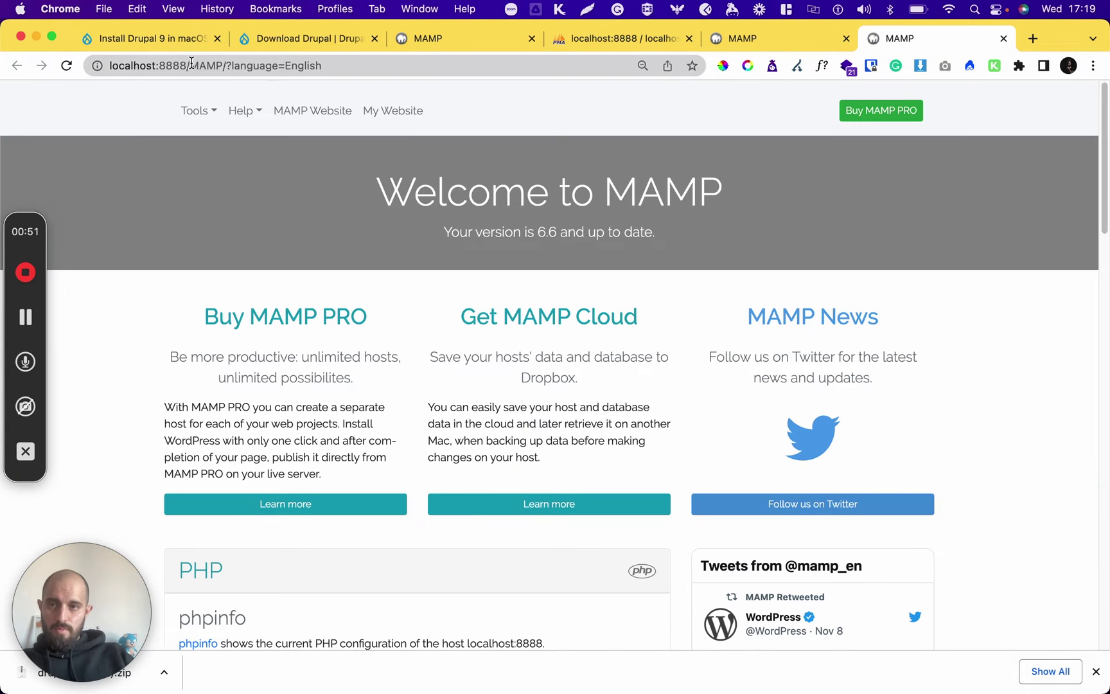
Step: Return to the Drupal tutorial tab and open MAMP's htdocs folder in Finder
{"action": "left_click_drag", "start_coordinate": [191, 64], "coordinate": [3, 78]}
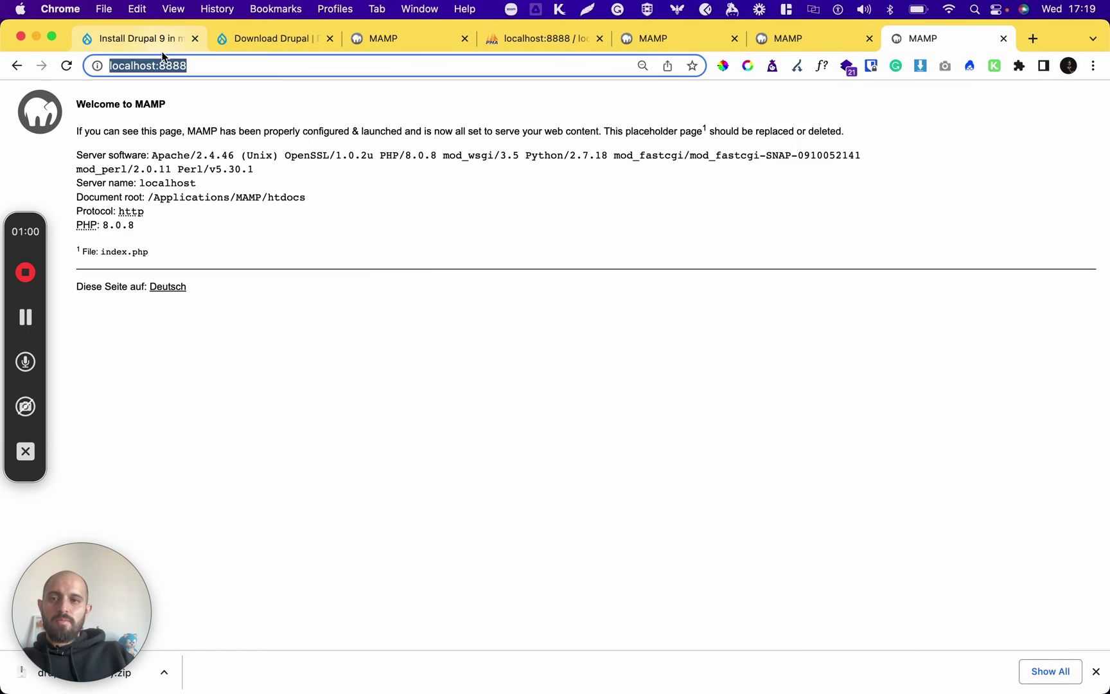
{"action": "left_click", "coordinate": [139, 39]}
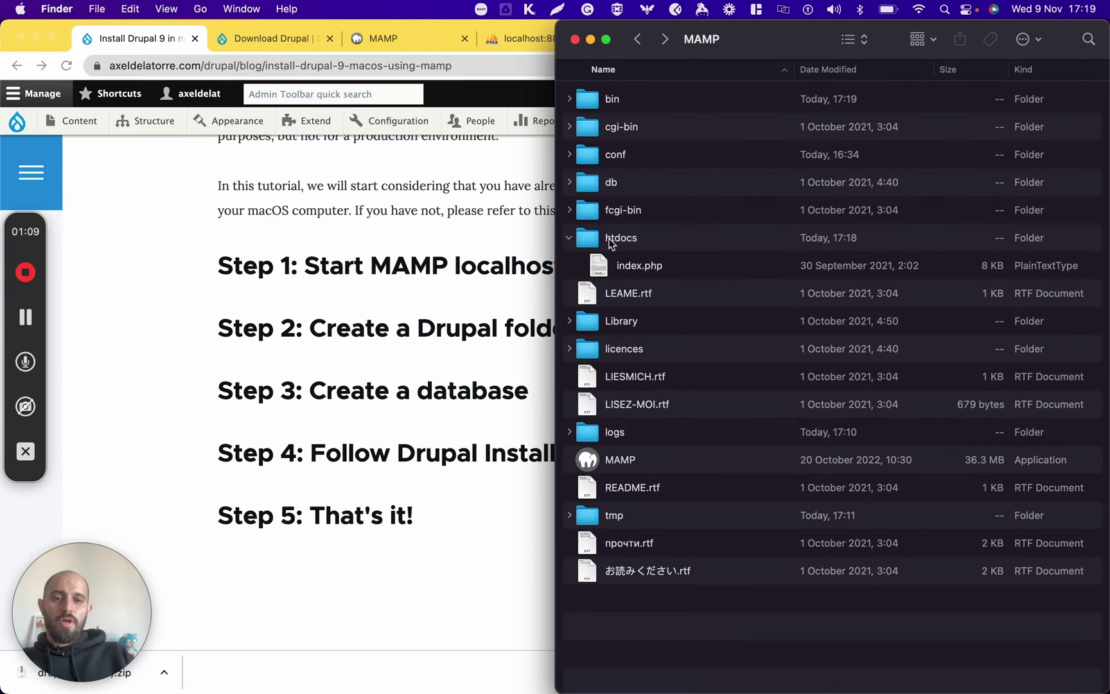
{"action": "double_click", "coordinate": [781, 238]}
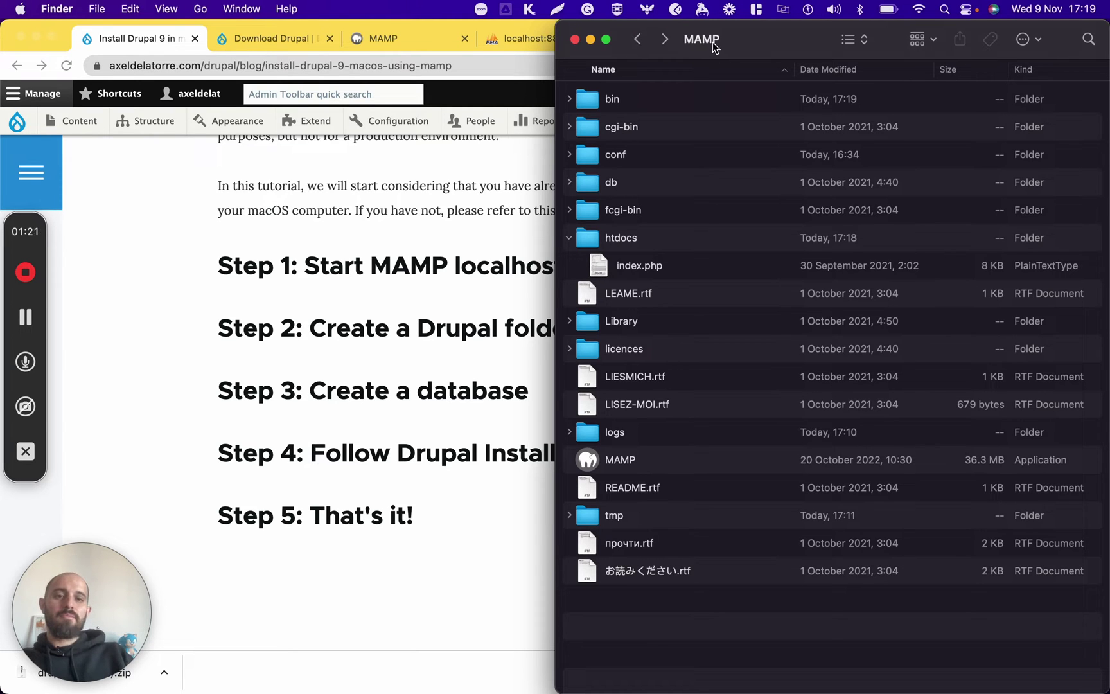
Step: Move drupal-9.4.8.zip into htdocs and extract it there
{"action": "left_click", "coordinate": [601, 241]}
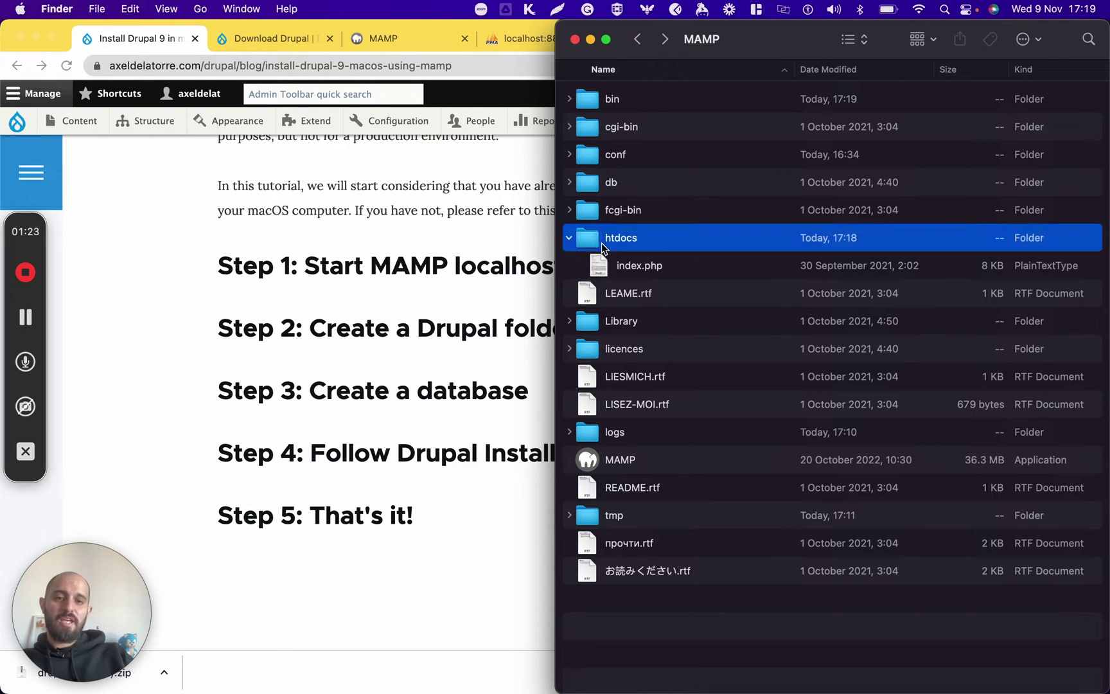
{"action": "double_click", "coordinate": [601, 243]}
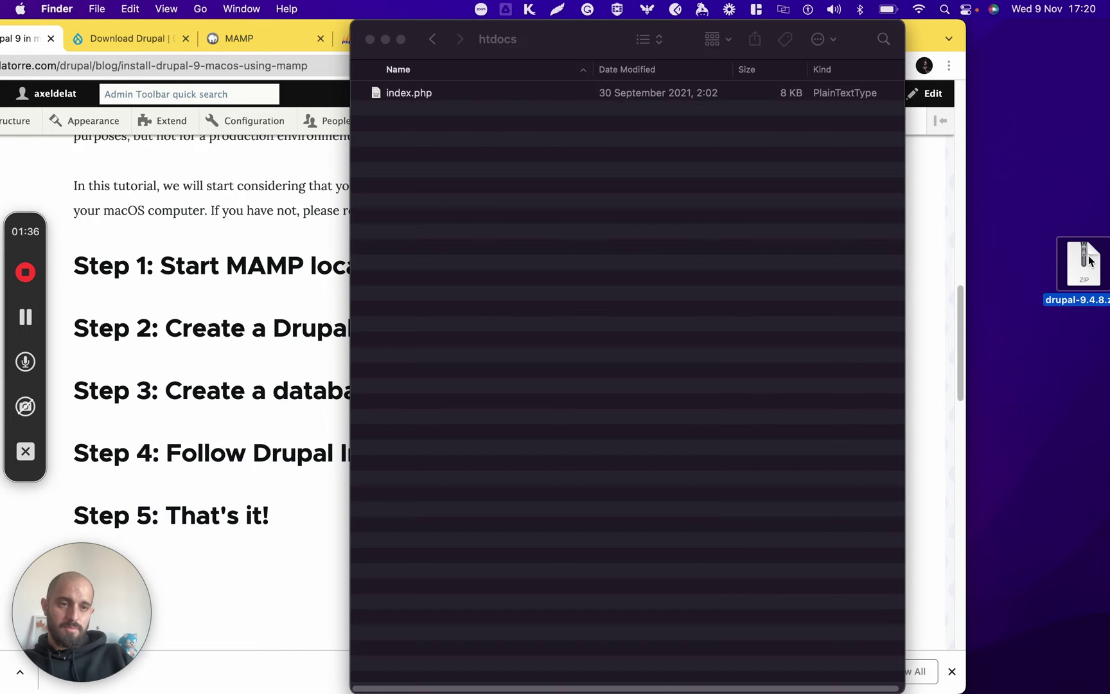
{"action": "left_click_drag", "start_coordinate": [1089, 260], "coordinate": [589, 232]}
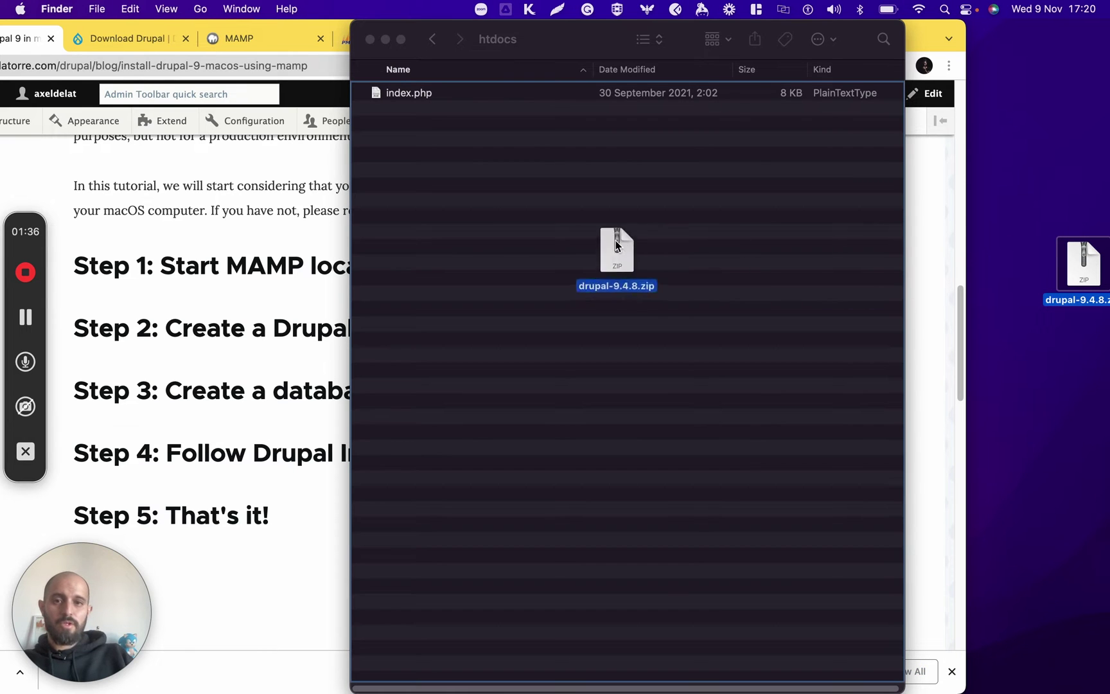
{"action": "double_click", "coordinate": [415, 93]}
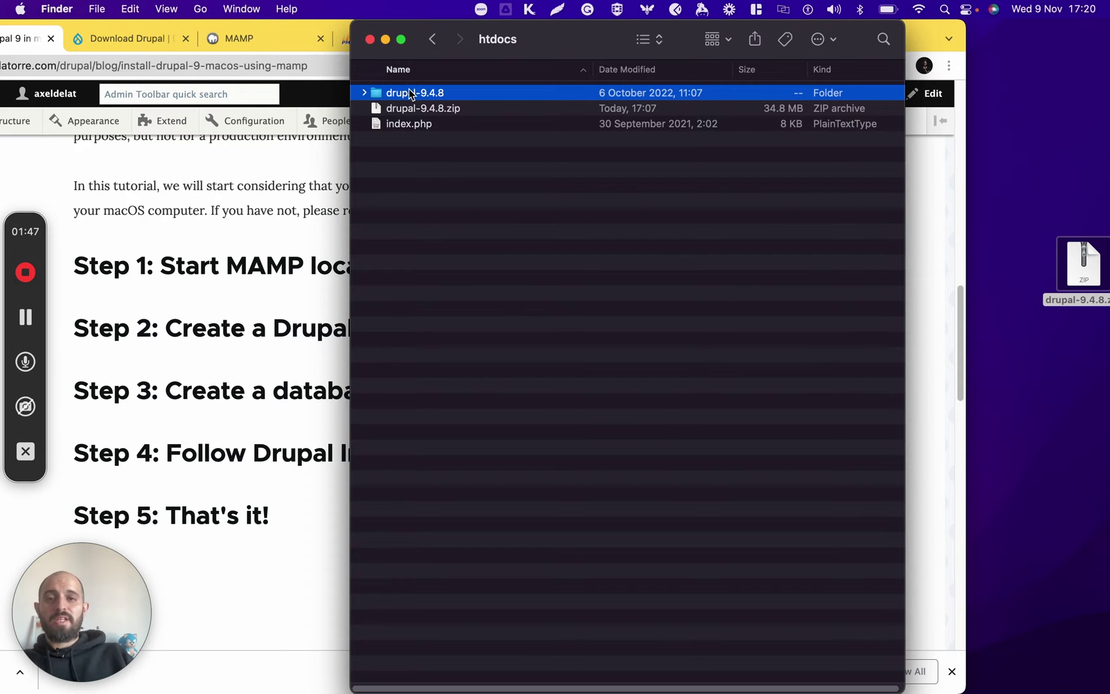
Step: Rename the extracted folder to my-new-drupal-site and move the zip to Trash
{"action": "left_click", "coordinate": [409, 94]}
{"action": "key", "text": "BackSpace"}
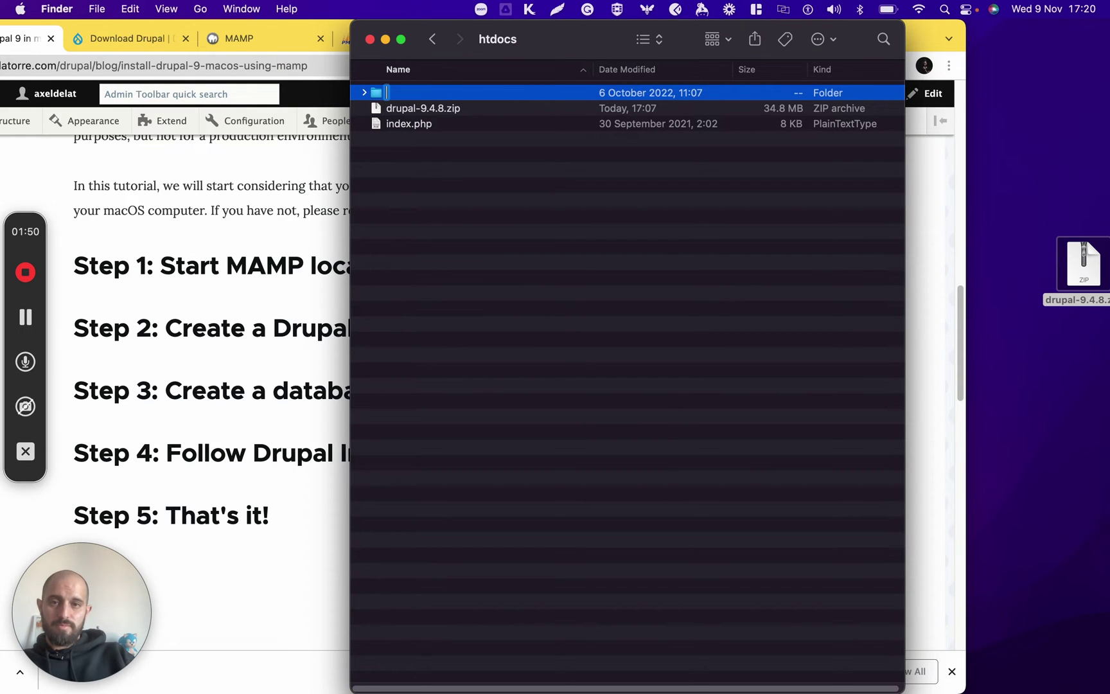
{"action": "type", "text": "my-new-drupal-site"}
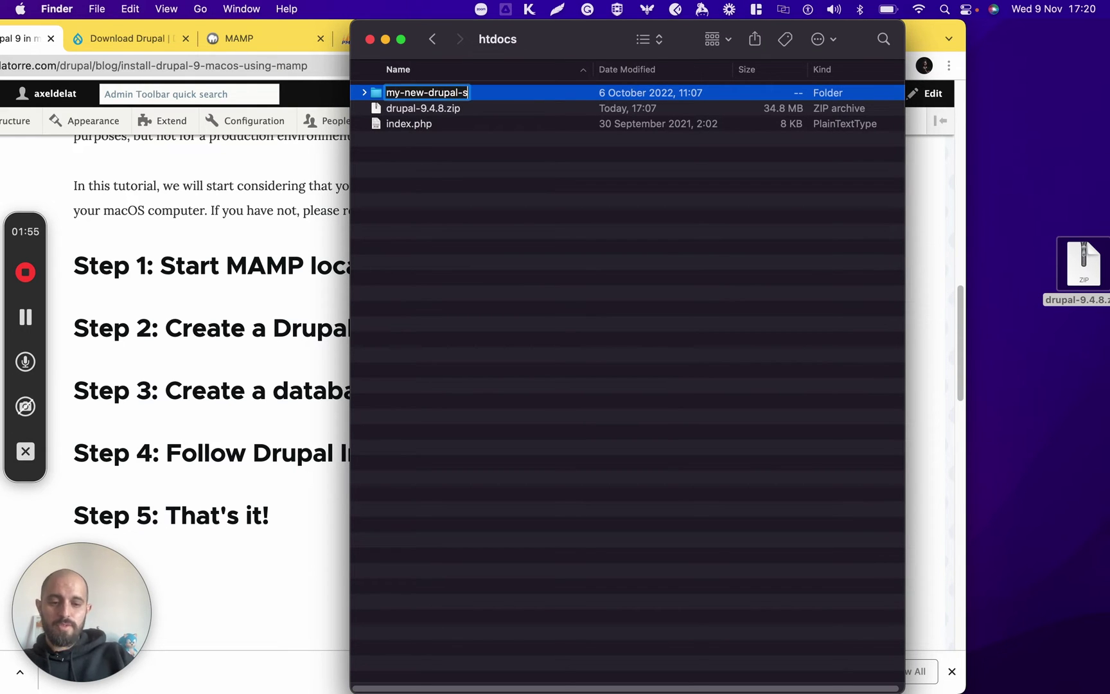
{"action": "key", "text": "Return"}
{"action": "right_click", "coordinate": [464, 99]}
{"action": "left_click", "coordinate": [504, 159]}
Step: Close Finder and load localhost:8888/my-new-drupal-site in a new Chrome tab
{"action": "key", "text": "super+w"}
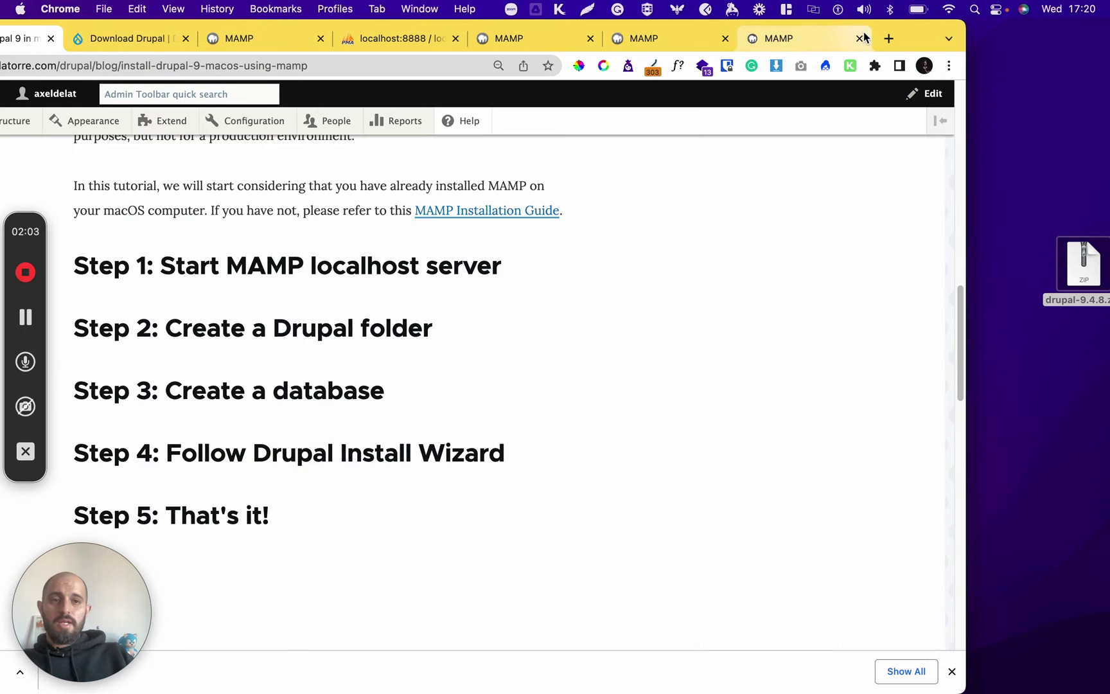
{"action": "left_click", "coordinate": [921, 33]}
{"action": "key", "text": "super+t"}
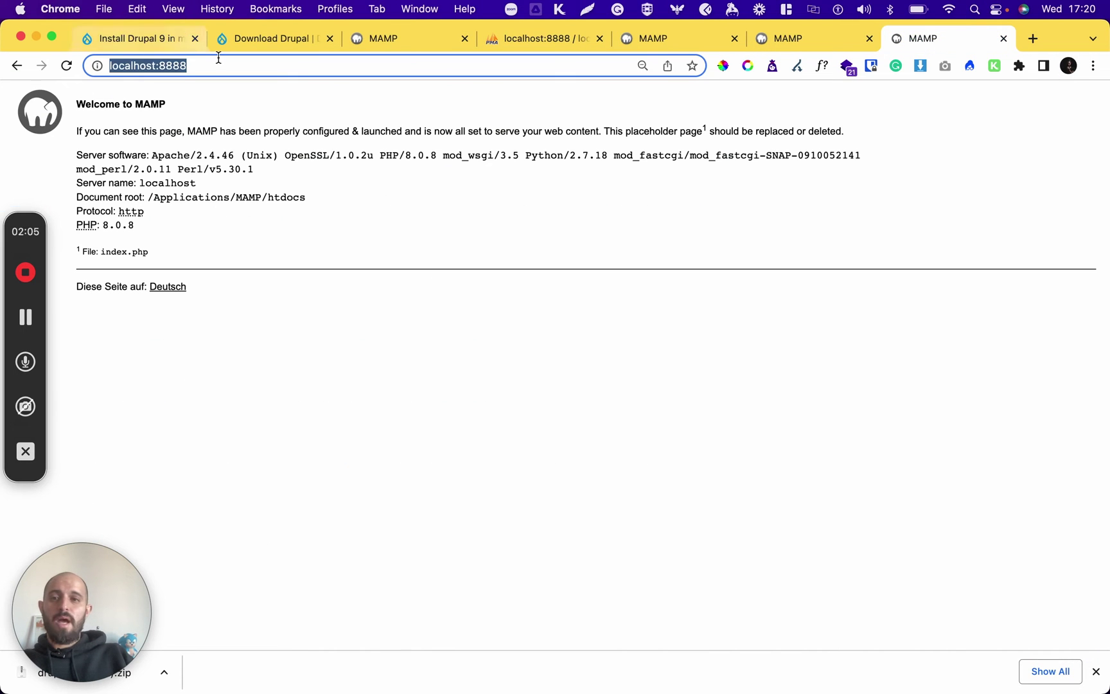
{"action": "left_click", "coordinate": [218, 66]}
{"action": "type", "text": "/my-new-d"}
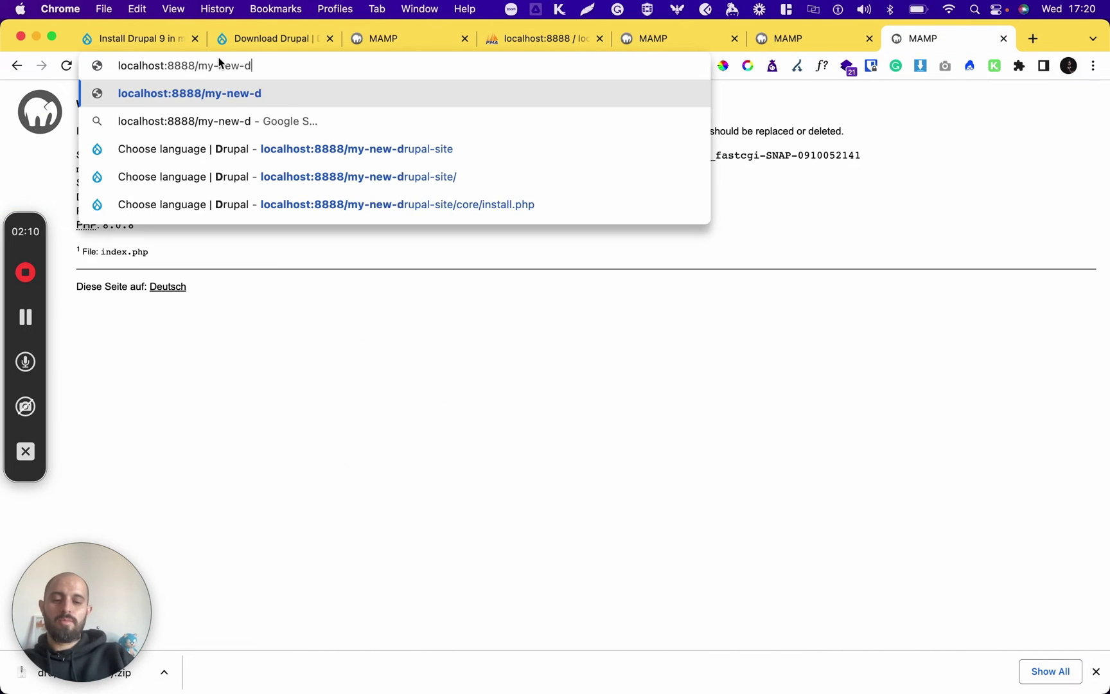
{"action": "type", "text": "rupal-si"}
{"action": "key", "text": "Return"}
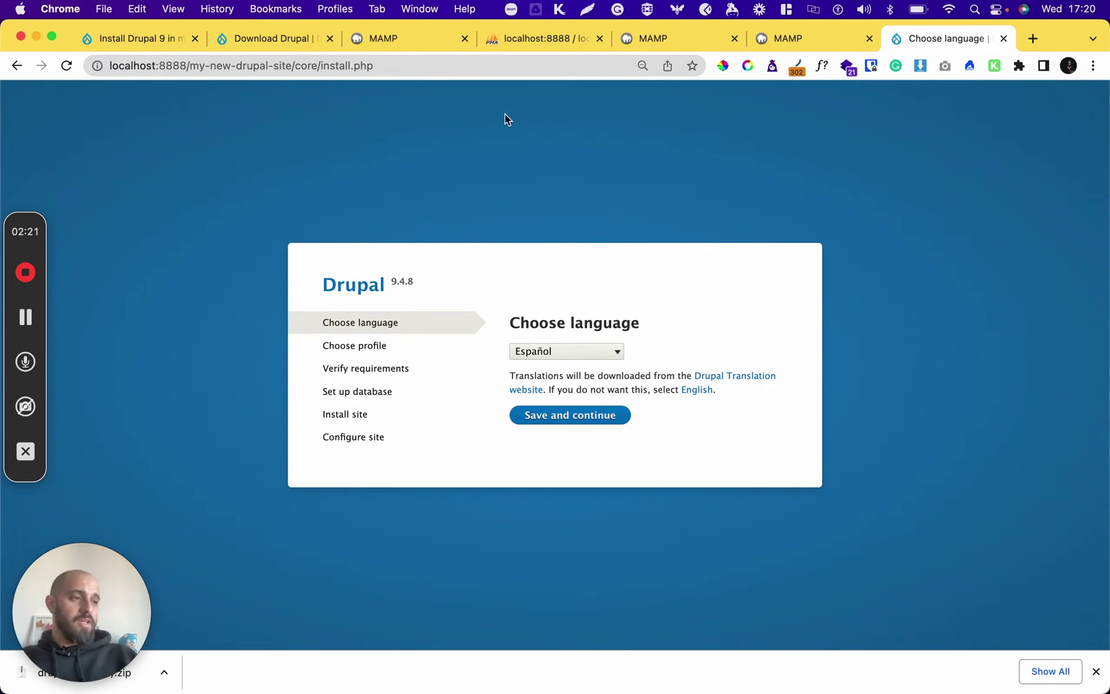
{"action": "left_click", "coordinate": [139, 38]}
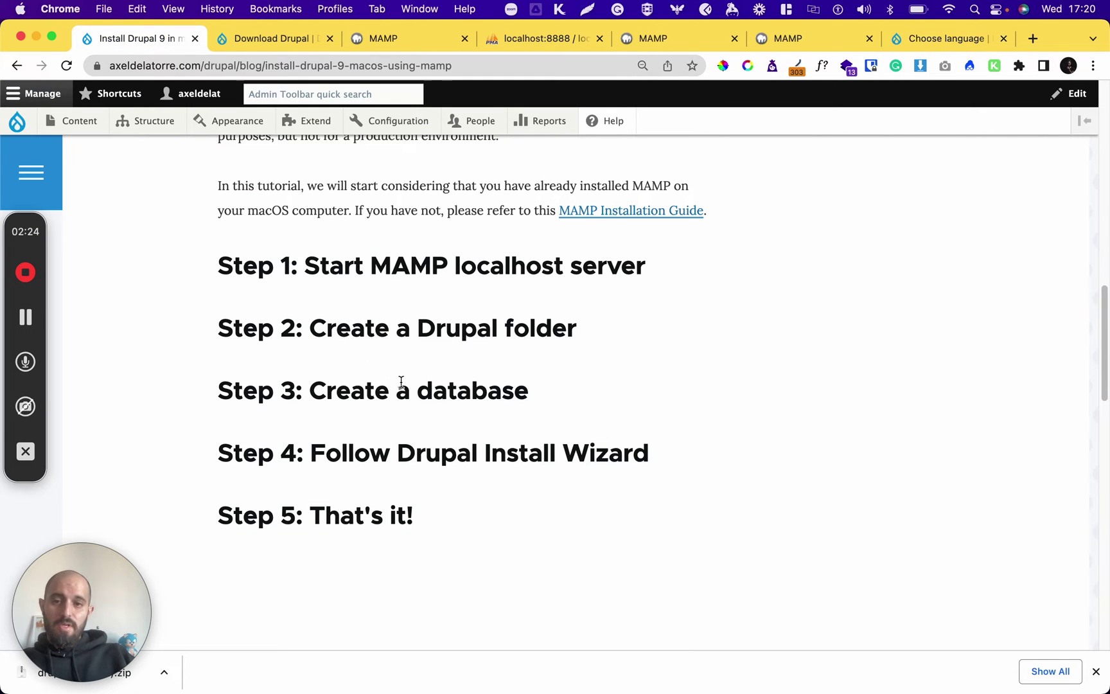
Step: Launch phpMyAdmin from the Tools menu on MAMP's WebStart page
{"action": "double_click", "coordinate": [349, 390]}
{"action": "left_click", "coordinate": [434, 38]}
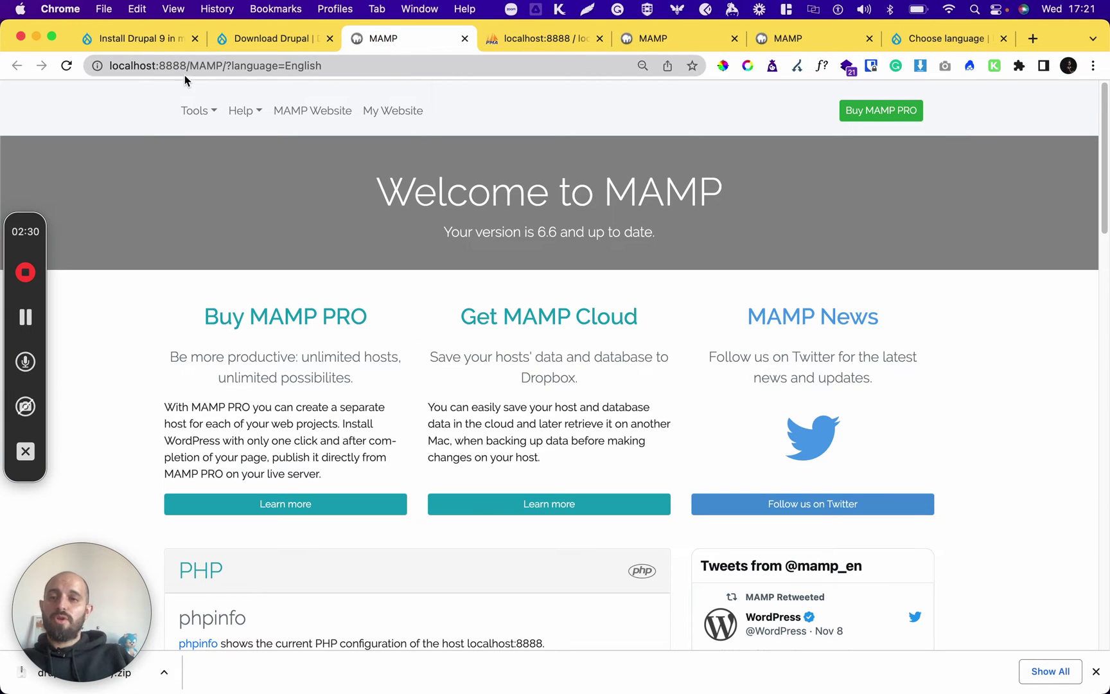
{"action": "left_click", "coordinate": [194, 111]}
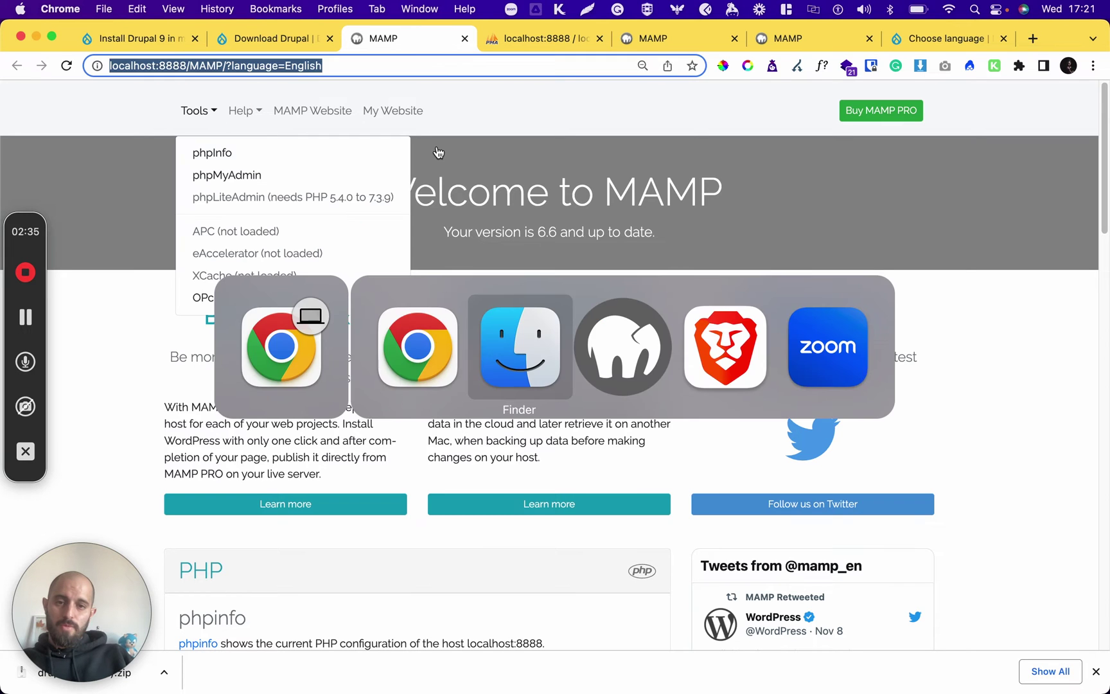
{"action": "key", "text": "super+Tab"}
{"action": "left_click", "coordinate": [694, 225]}
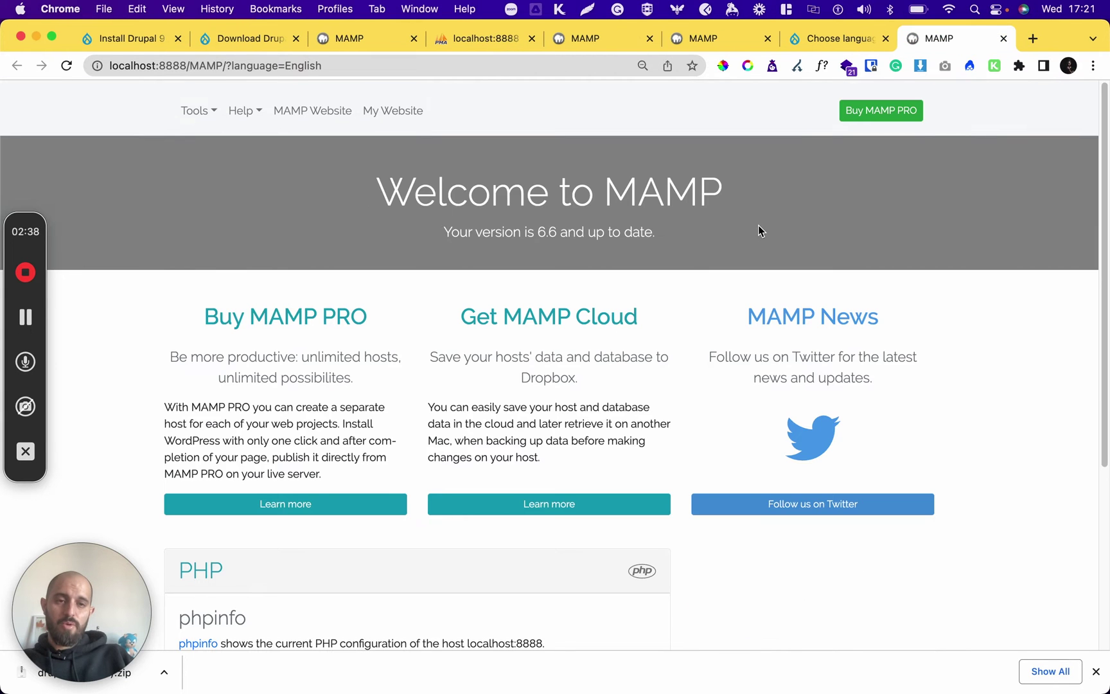
{"action": "left_click", "coordinate": [194, 111]}
{"action": "left_click", "coordinate": [226, 174]}
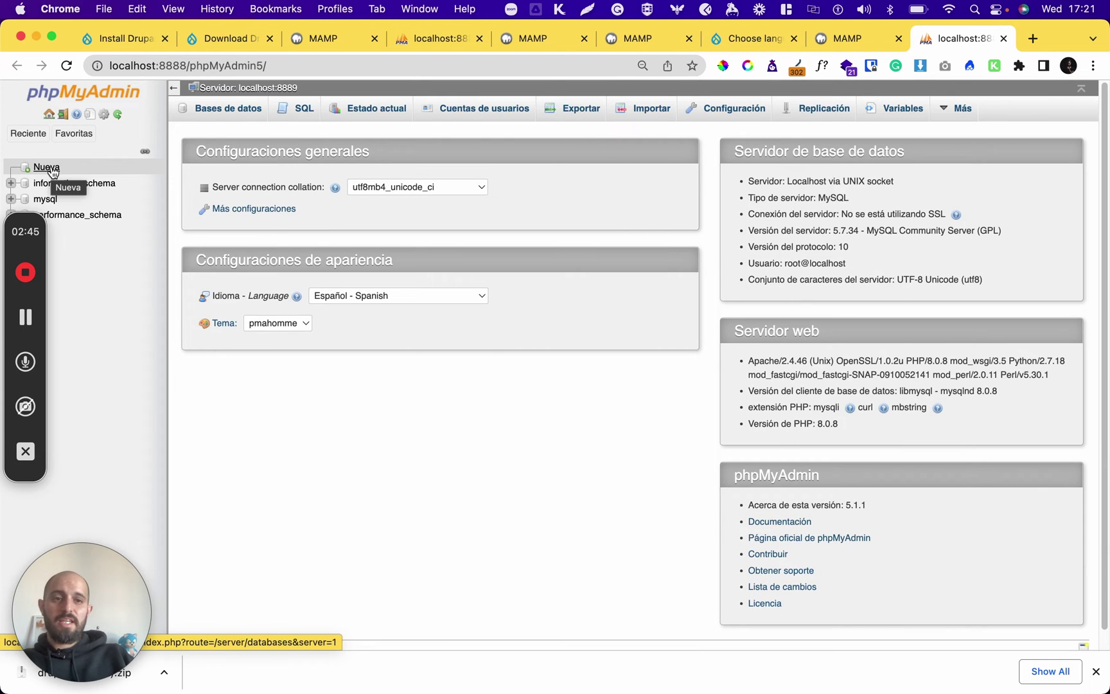
Step: Create a new phpMyAdmin database named mnds_drupal
{"action": "left_click", "coordinate": [47, 167]}
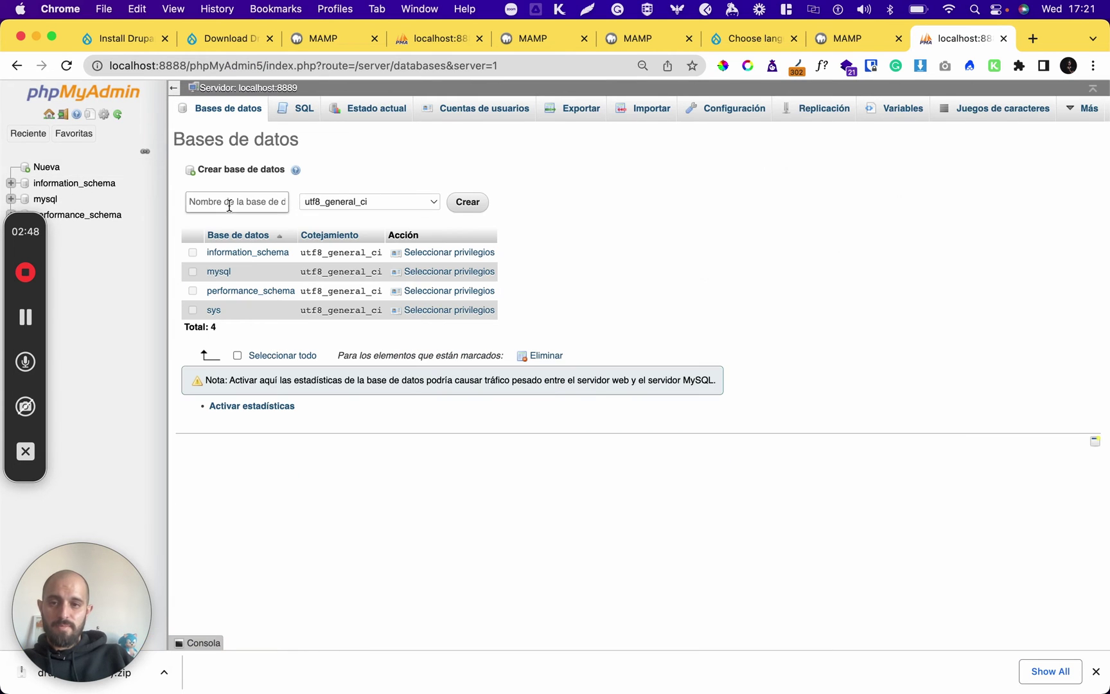
{"action": "left_click", "coordinate": [223, 202]}
{"action": "left_click", "coordinate": [260, 237]}
{"action": "type", "text": "mnds_drupal"}
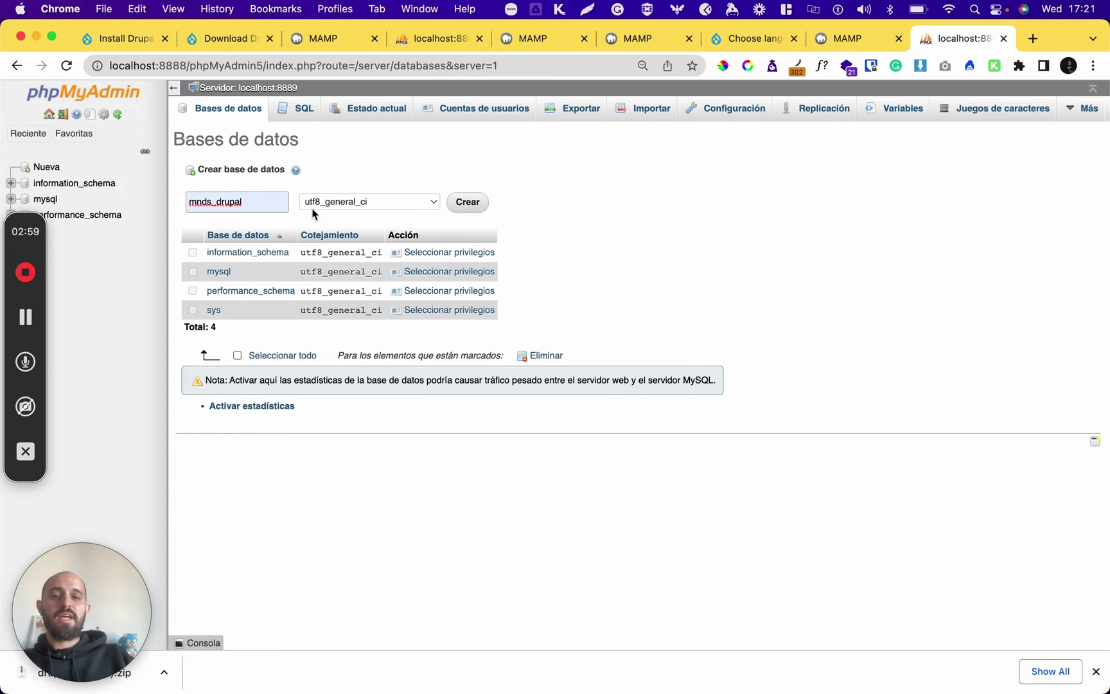
{"action": "left_click", "coordinate": [468, 201]}
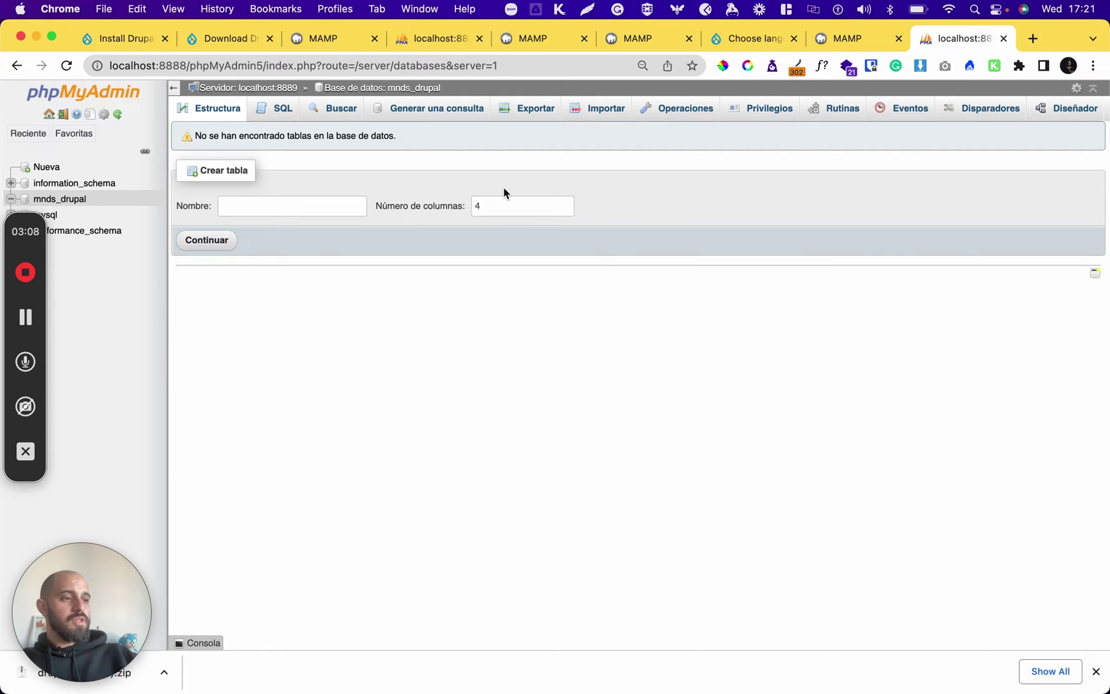
Step: Start adding user account mnds_user with Chrome's suggested strong password
{"action": "left_click", "coordinate": [769, 108]}
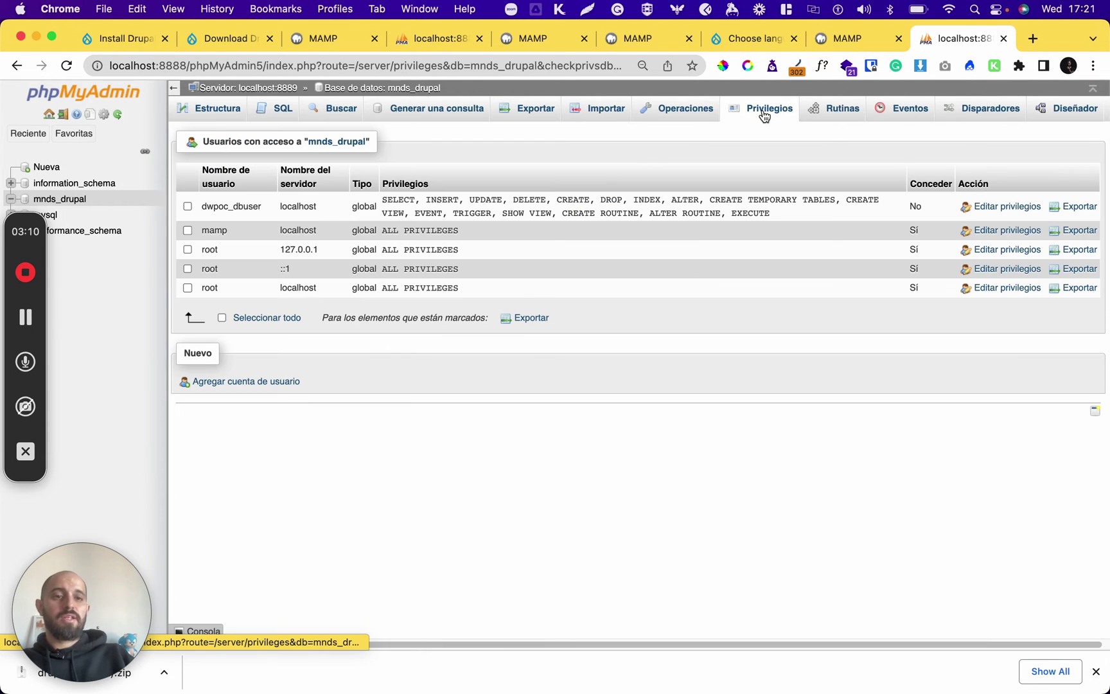
{"action": "left_click", "coordinate": [247, 381]}
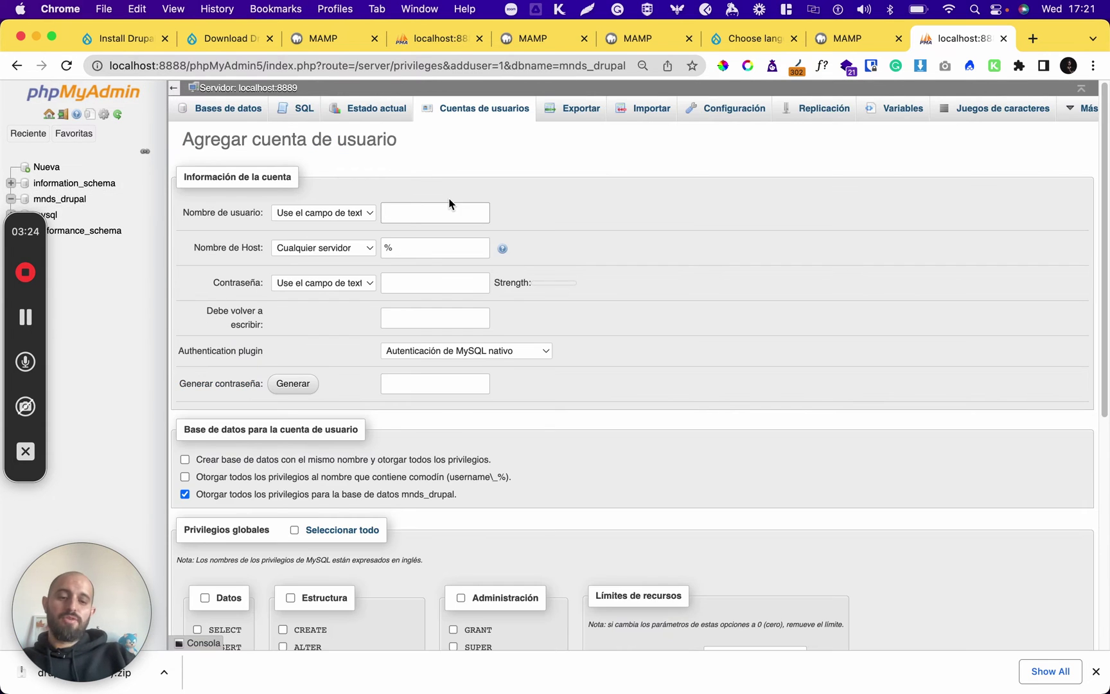
{"action": "left_click", "coordinate": [450, 209]}
{"action": "type", "text": "mnds_"}
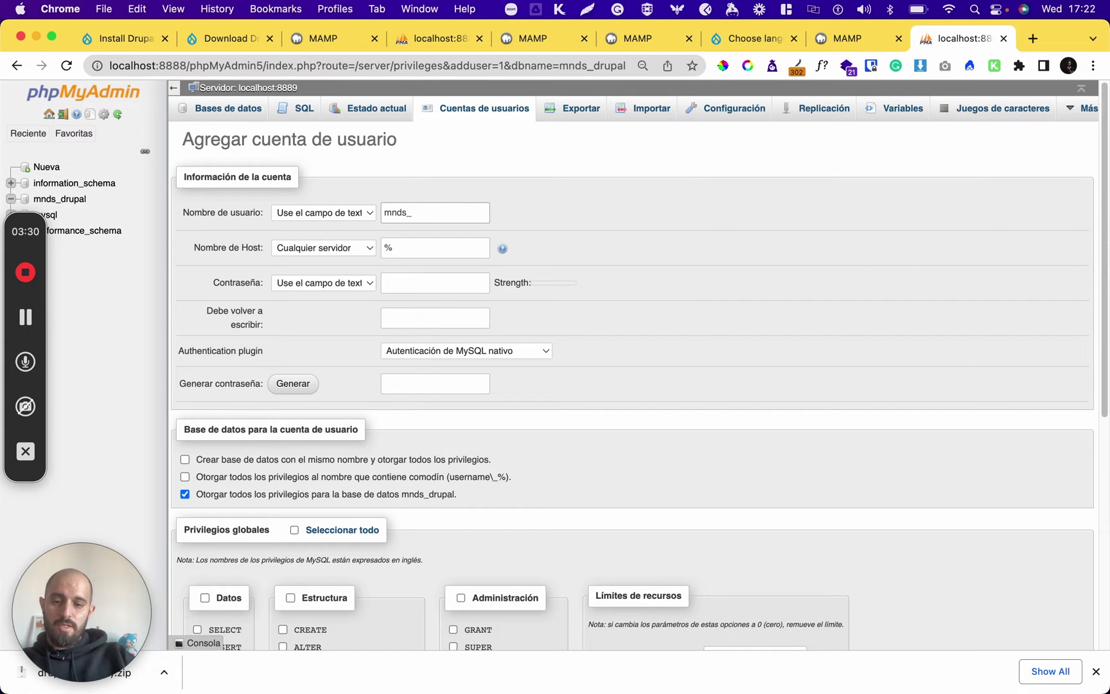
{"action": "type", "text": "user"}
{"action": "left_click", "coordinate": [434, 282]}
{"action": "left_click", "coordinate": [485, 317]}
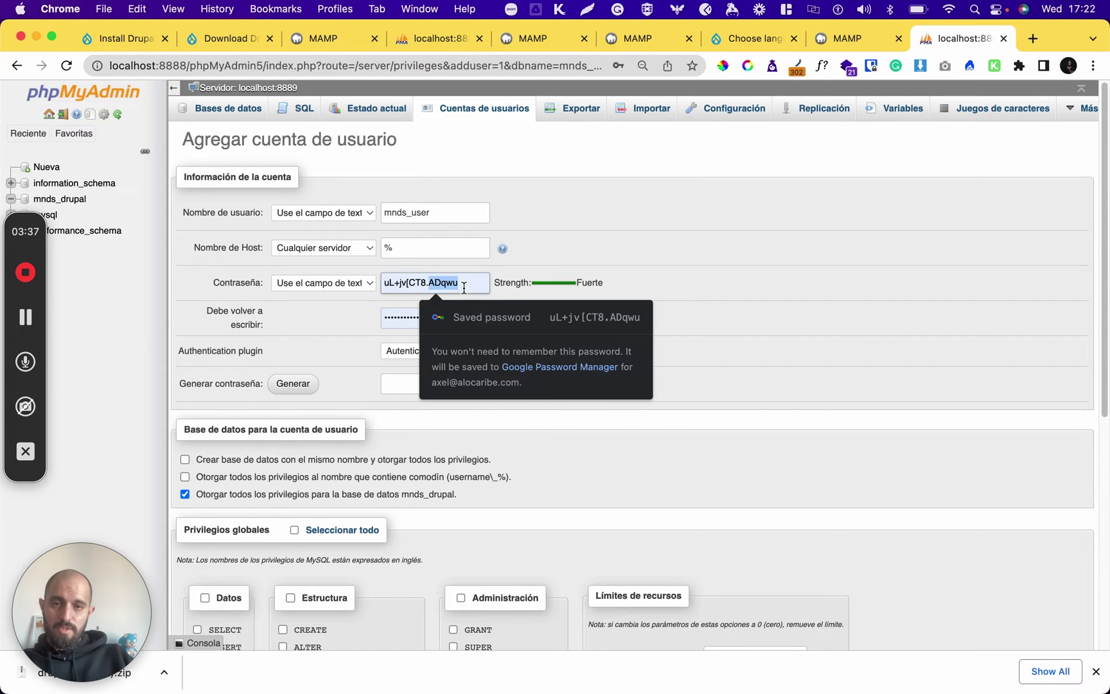
Step: Save a copy of the password in a new tab and restrict the host to Local
{"action": "key", "text": "super+c"}
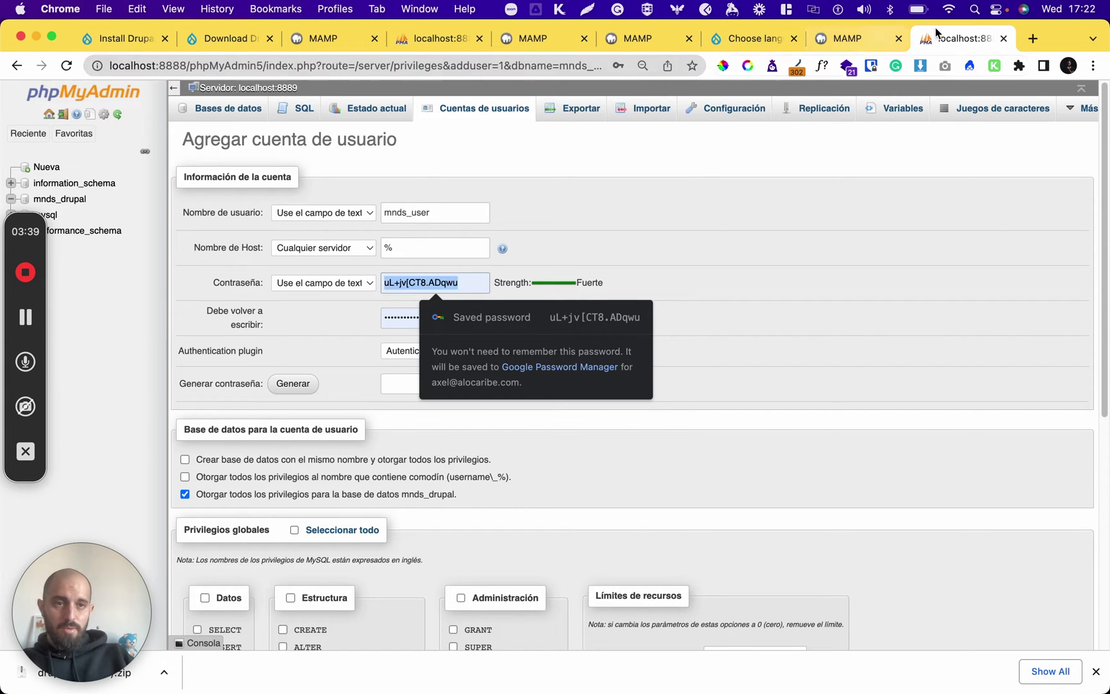
{"action": "left_click", "coordinate": [1031, 39]}
{"action": "key", "text": "super+v"}
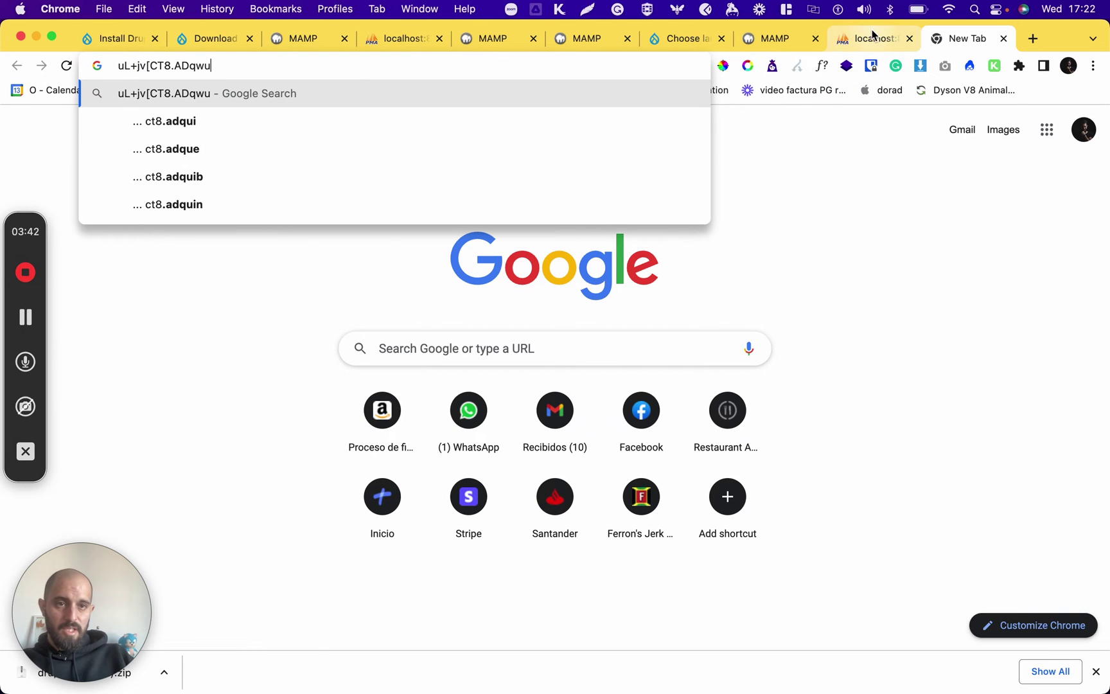
{"action": "left_click", "coordinate": [872, 38]}
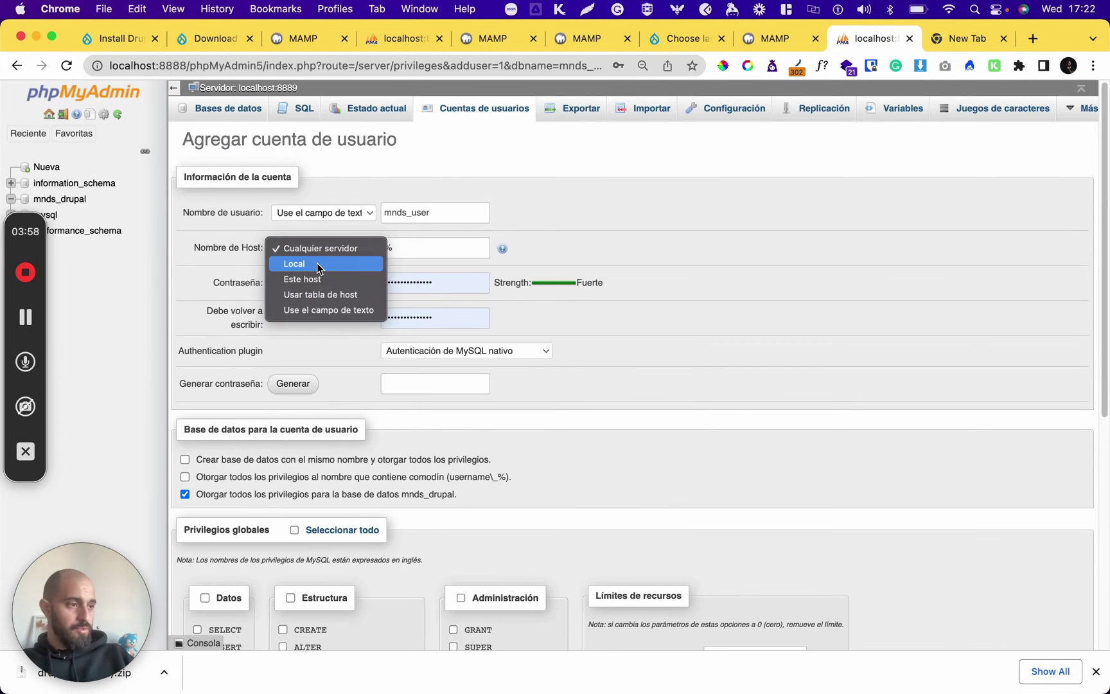
{"action": "left_click", "coordinate": [316, 264]}
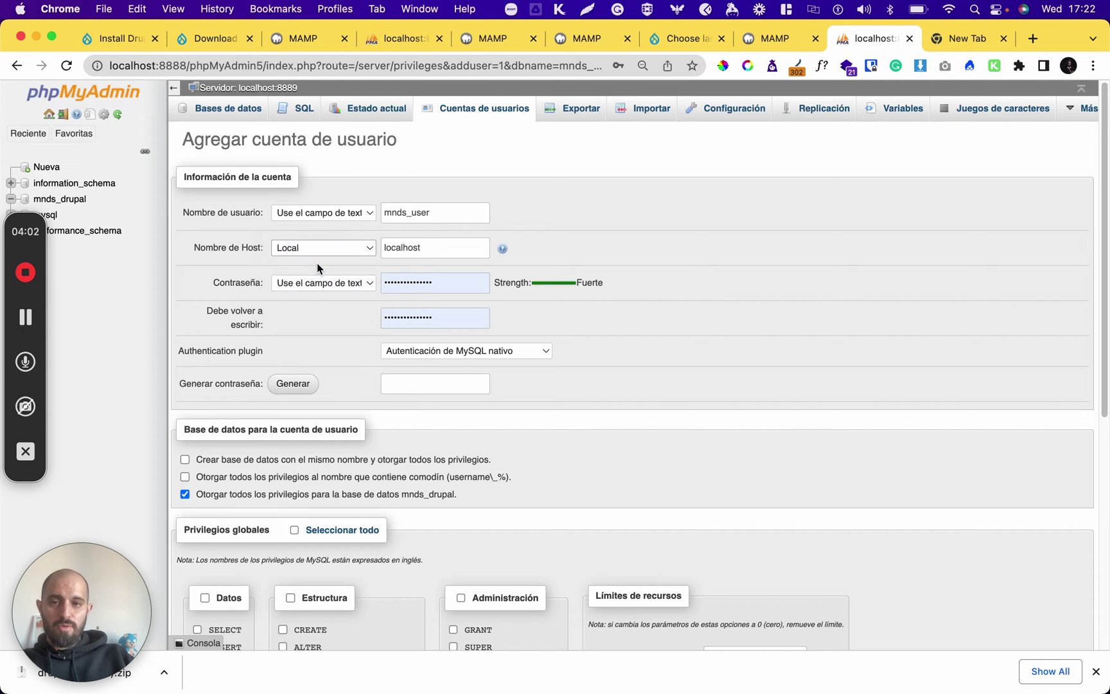
{"action": "scroll", "coordinate": [314, 296], "scroll_direction": "down", "scroll_amount": 5}
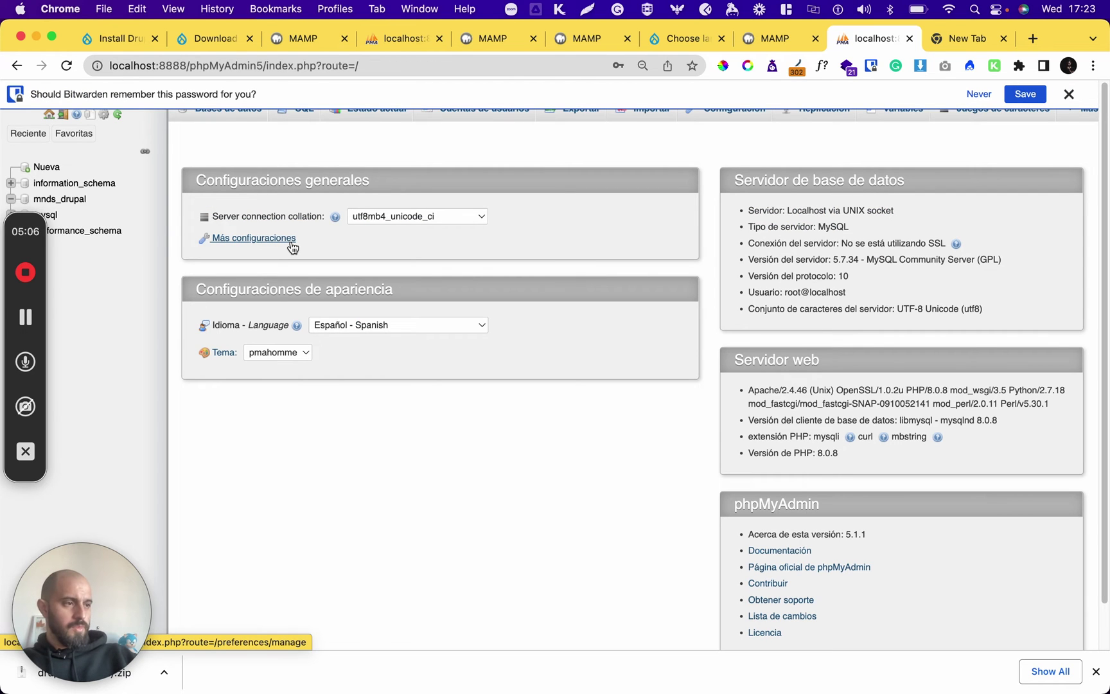
Step: Dismiss the password prompt and show phpMyAdmin's global user accounts overview
{"action": "left_click", "coordinate": [1070, 95]}
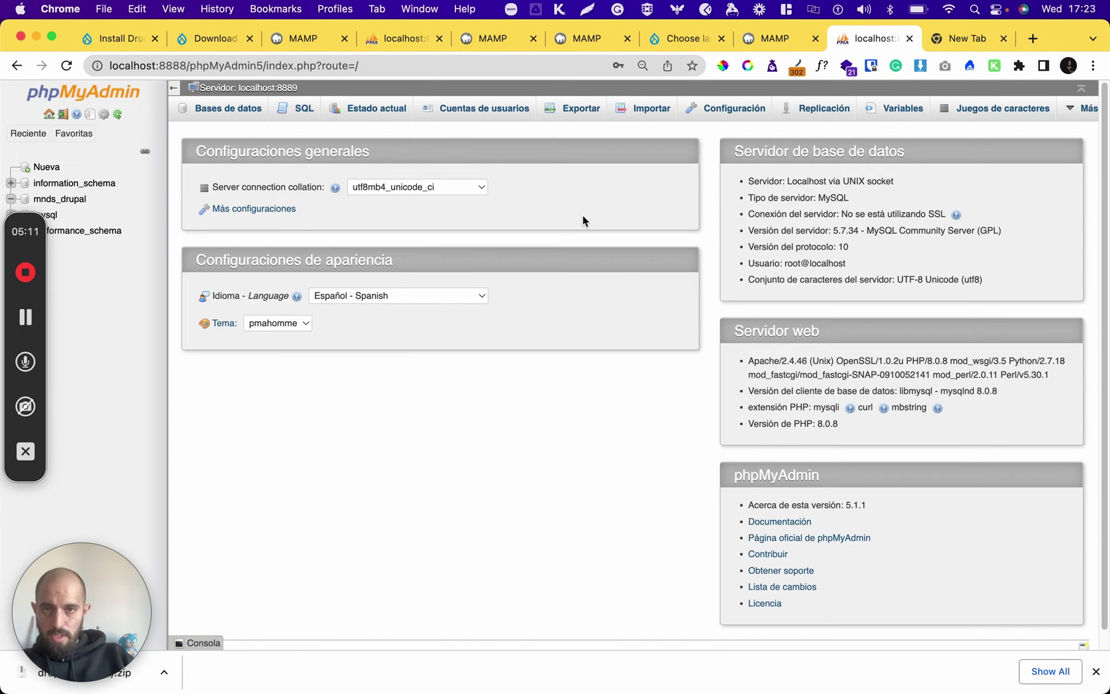
{"action": "left_click", "coordinate": [49, 115]}
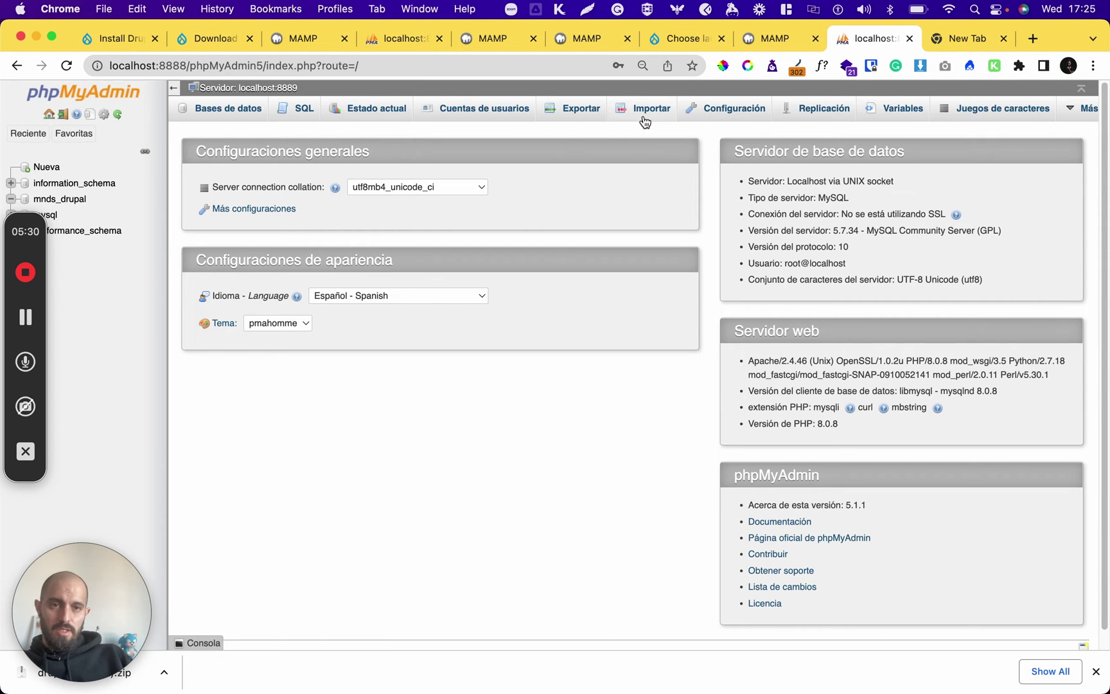
{"action": "left_click", "coordinate": [733, 108]}
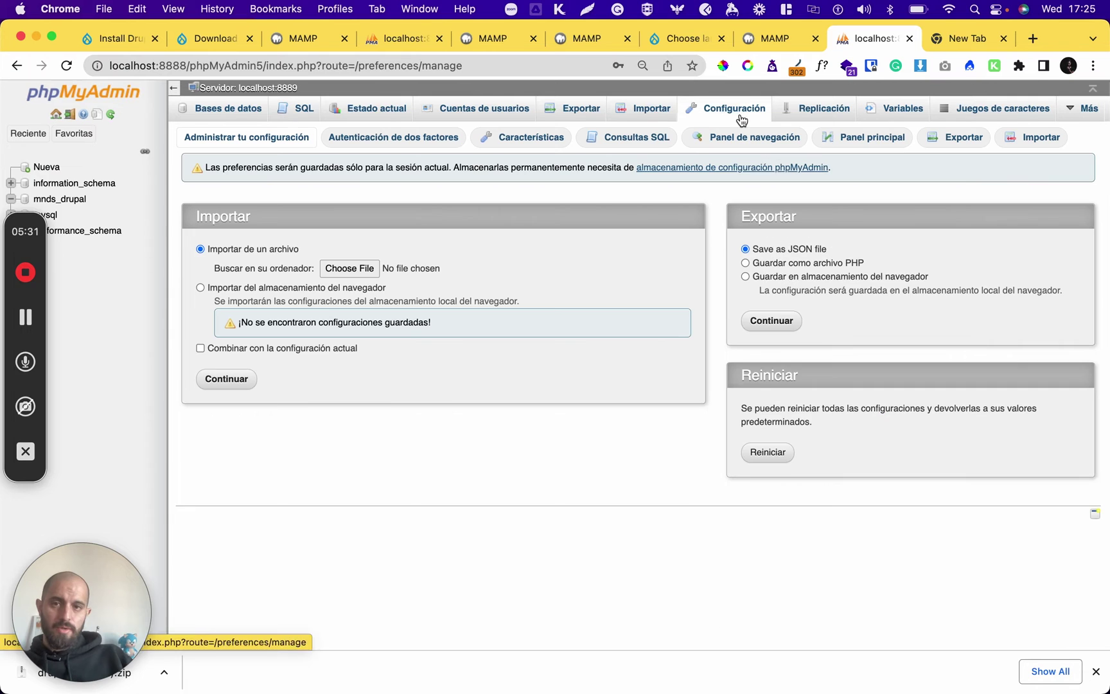
{"action": "left_click", "coordinate": [55, 115]}
{"action": "left_click", "coordinate": [482, 108]}
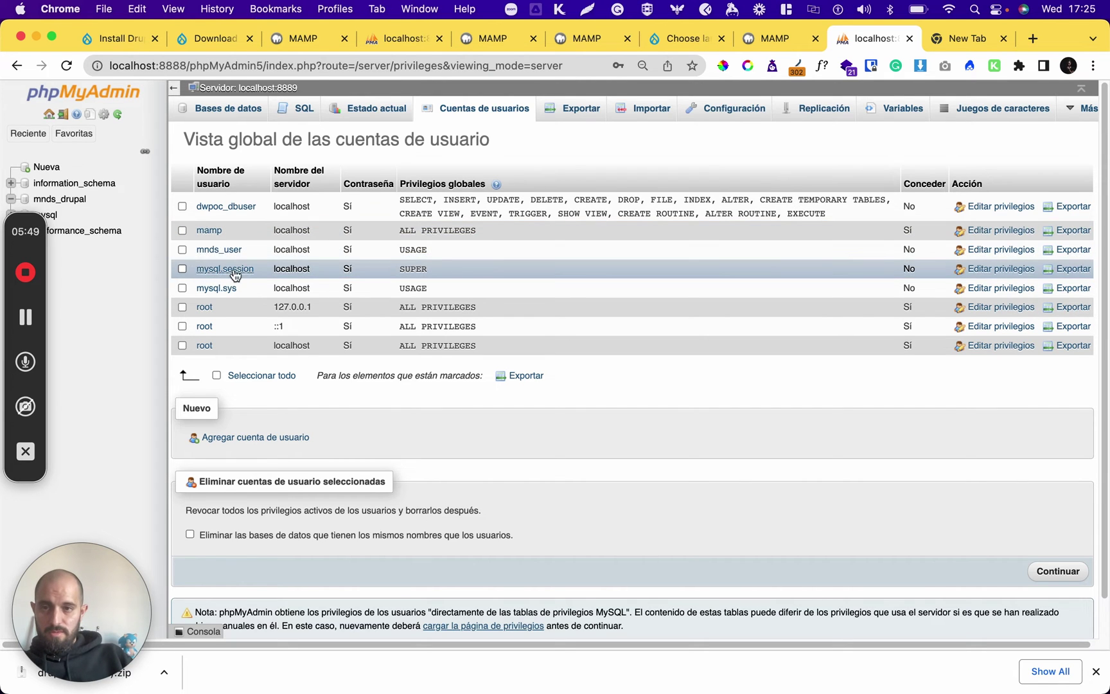
Step: Grant mnds_user SELECT, INSERT, UPDATE, DELETE, CREATE and DROP, save, and return to the tutorial
{"action": "left_click", "coordinate": [218, 249]}
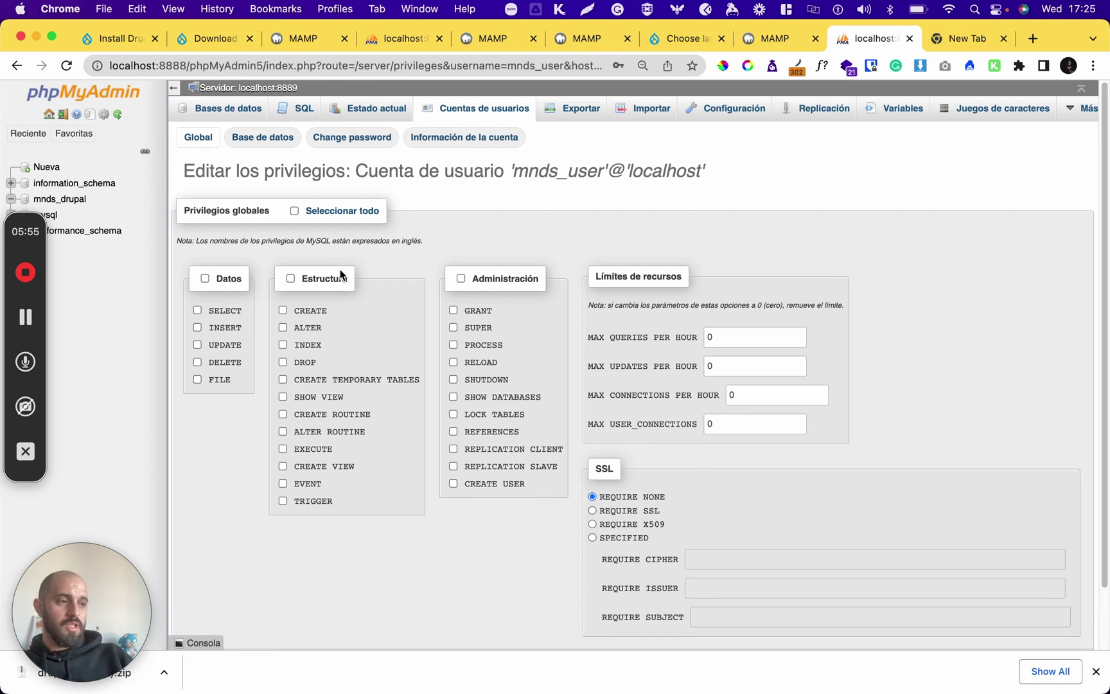
{"action": "left_click", "coordinate": [198, 311]}
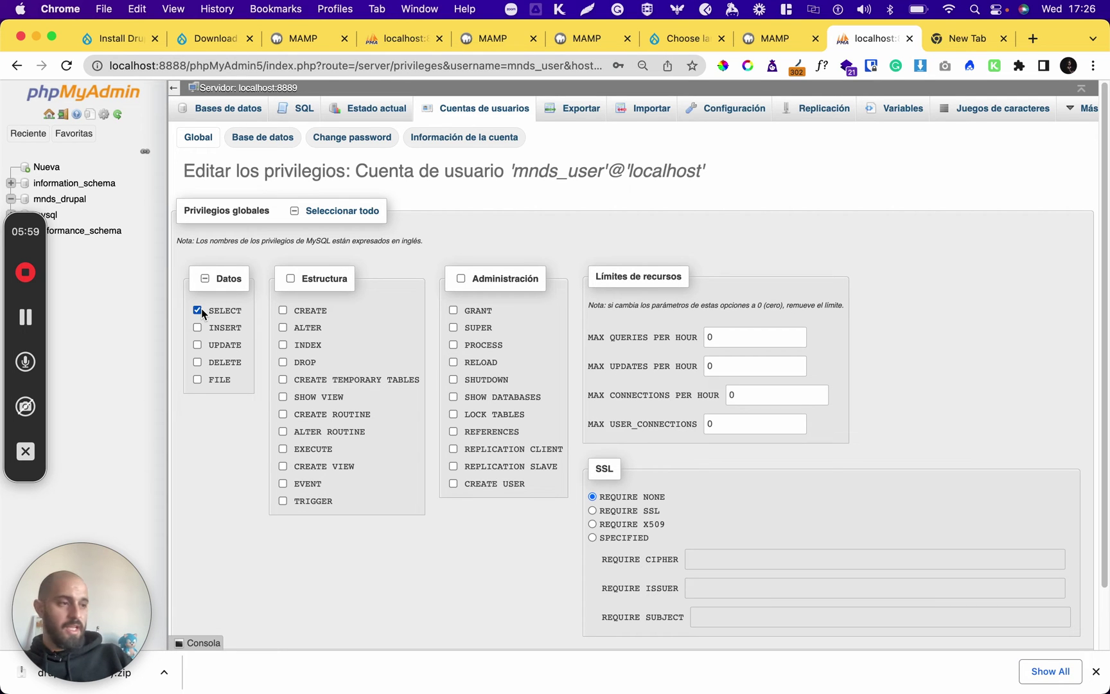
{"action": "left_click", "coordinate": [198, 329]}
{"action": "left_click", "coordinate": [198, 345]}
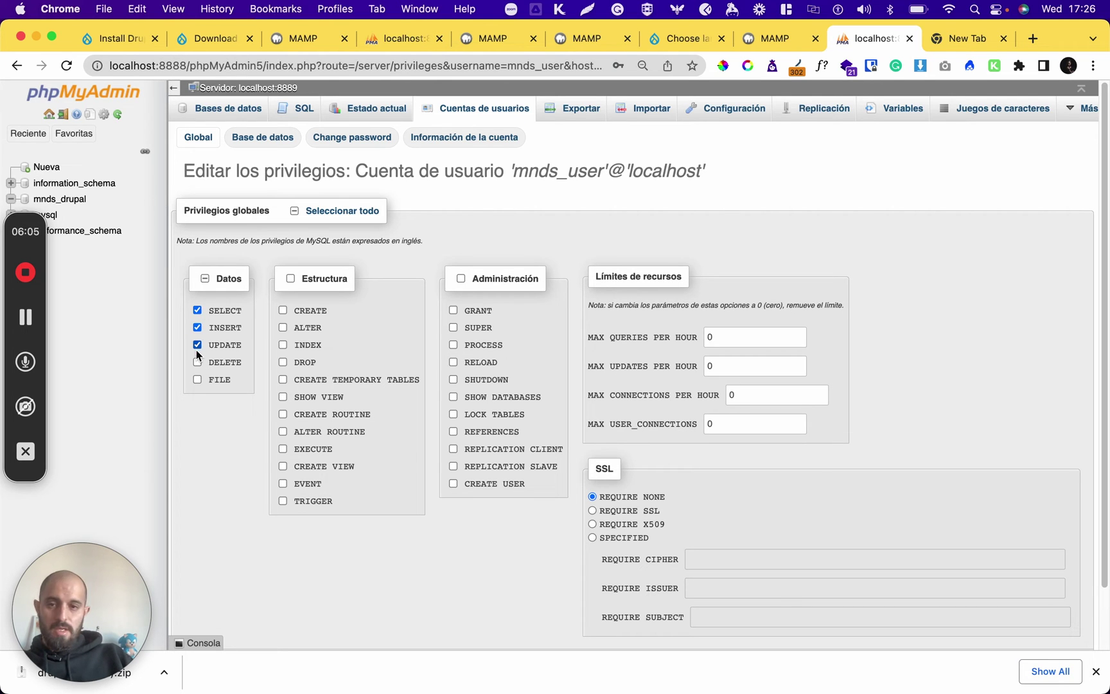
{"action": "left_click", "coordinate": [198, 362]}
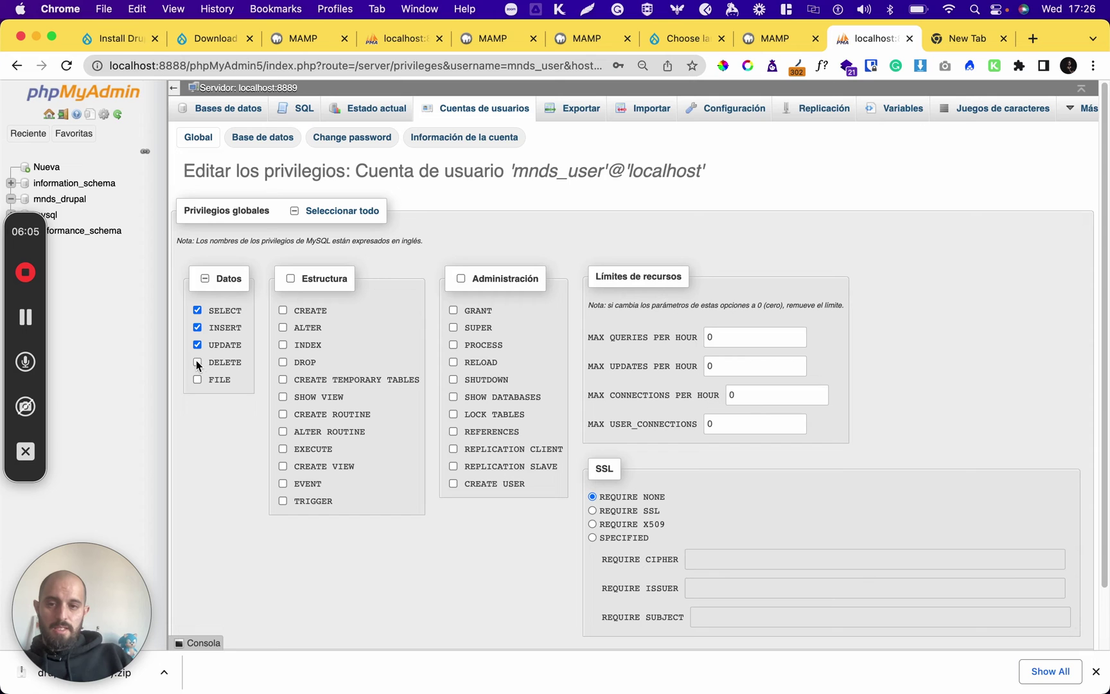
{"action": "left_click", "coordinate": [311, 311]}
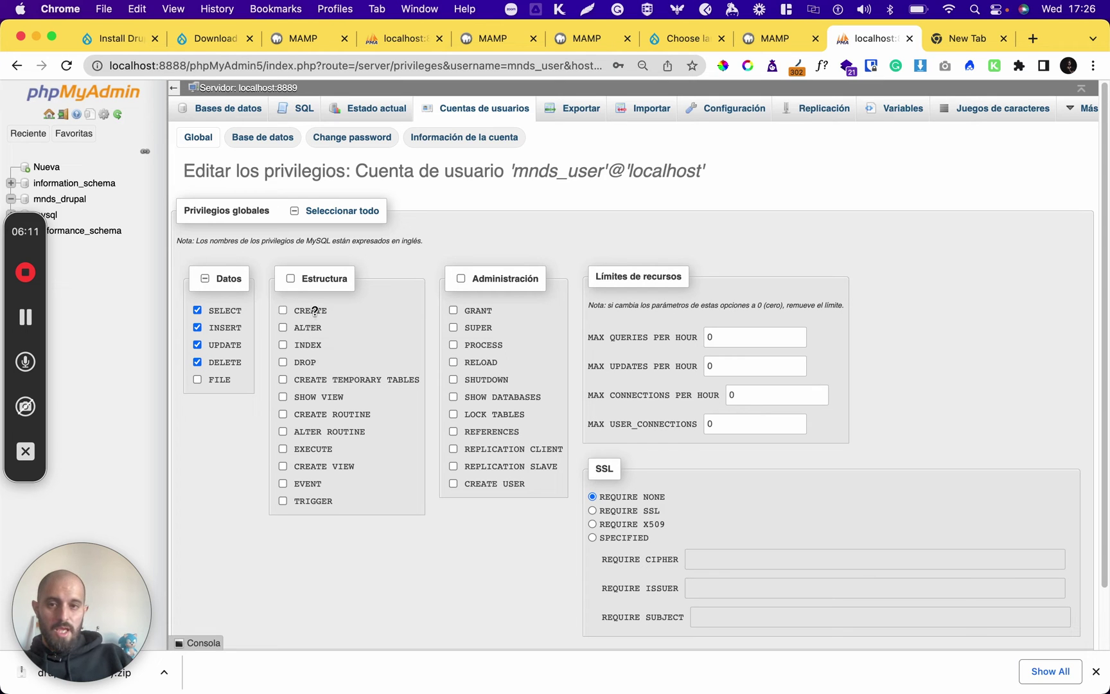
{"action": "left_click", "coordinate": [305, 361]}
{"action": "scroll", "coordinate": [347, 434], "scroll_direction": "down", "scroll_amount": 3}
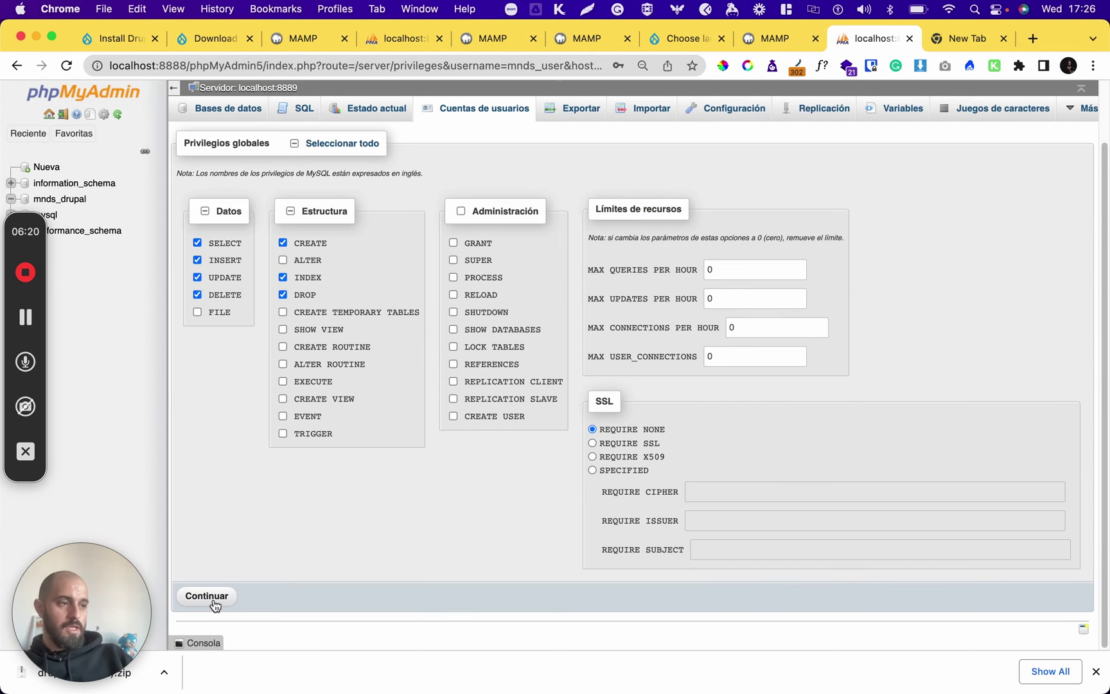
{"action": "left_click", "coordinate": [206, 597]}
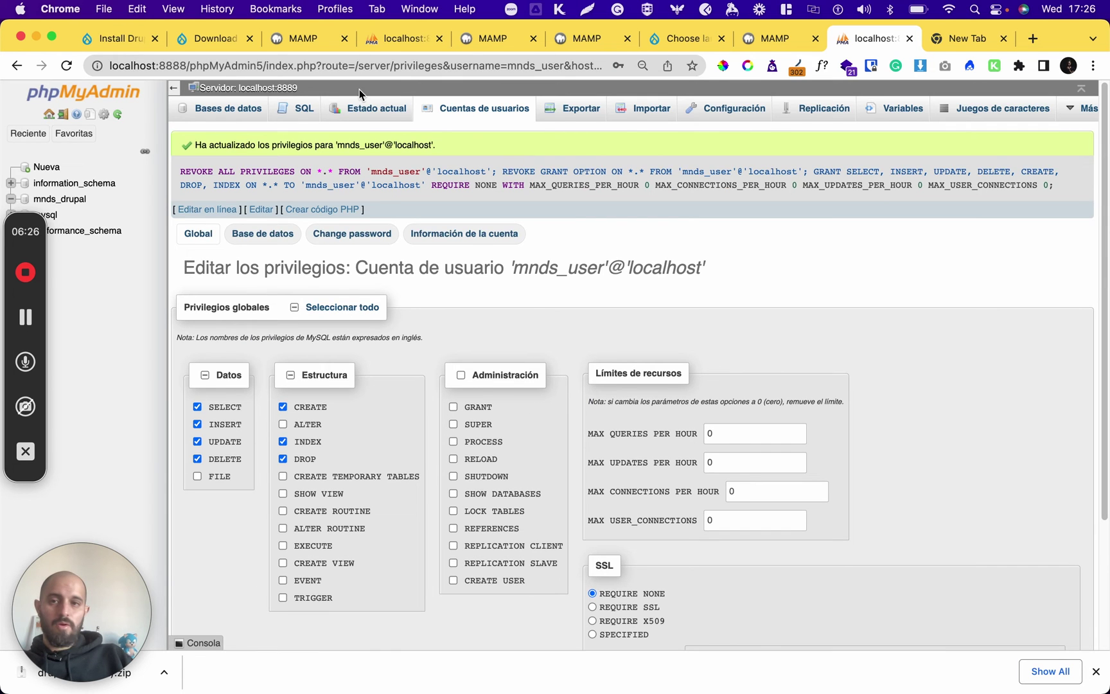
{"action": "left_click", "coordinate": [120, 39]}
Step: Open the MAMP WebStart page in a new Chrome tab
{"action": "left_click_drag", "start_coordinate": [318, 454], "coordinate": [665, 464]}
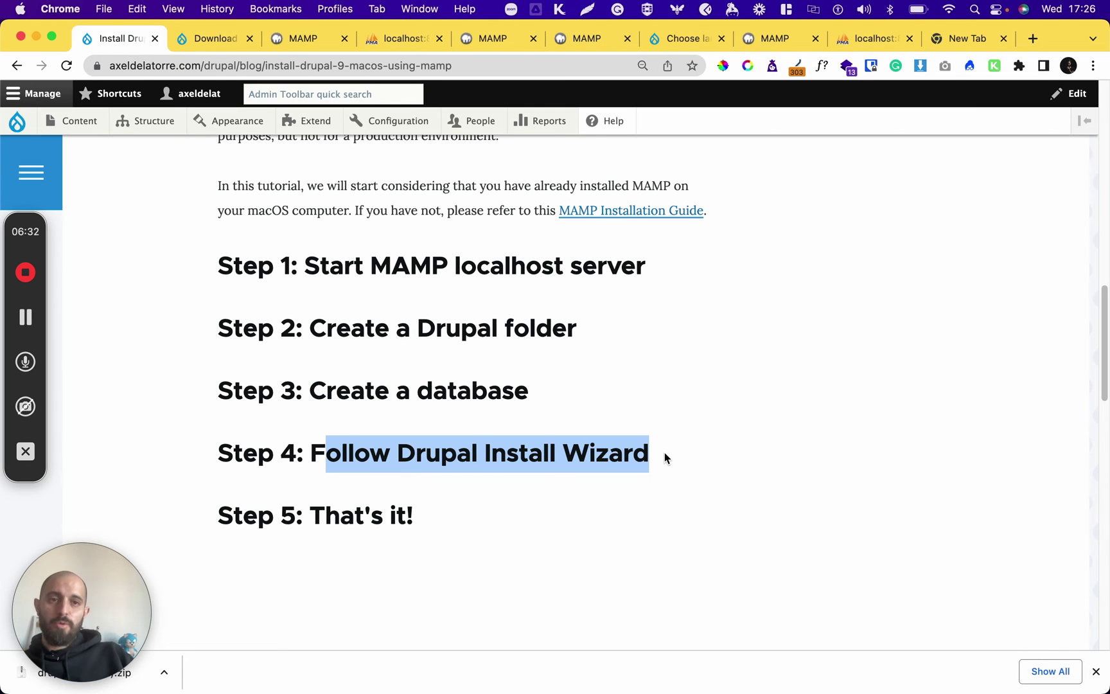
{"action": "left_click", "coordinate": [774, 38]}
{"action": "left_click", "coordinate": [967, 38]}
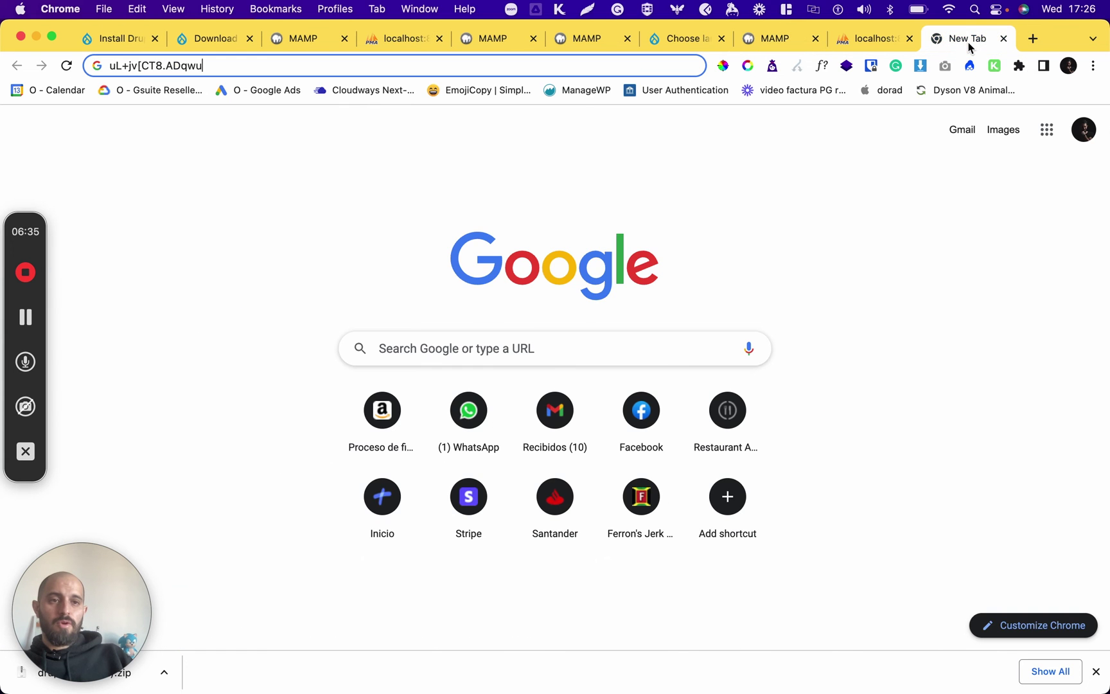
{"action": "key", "text": "Return"}
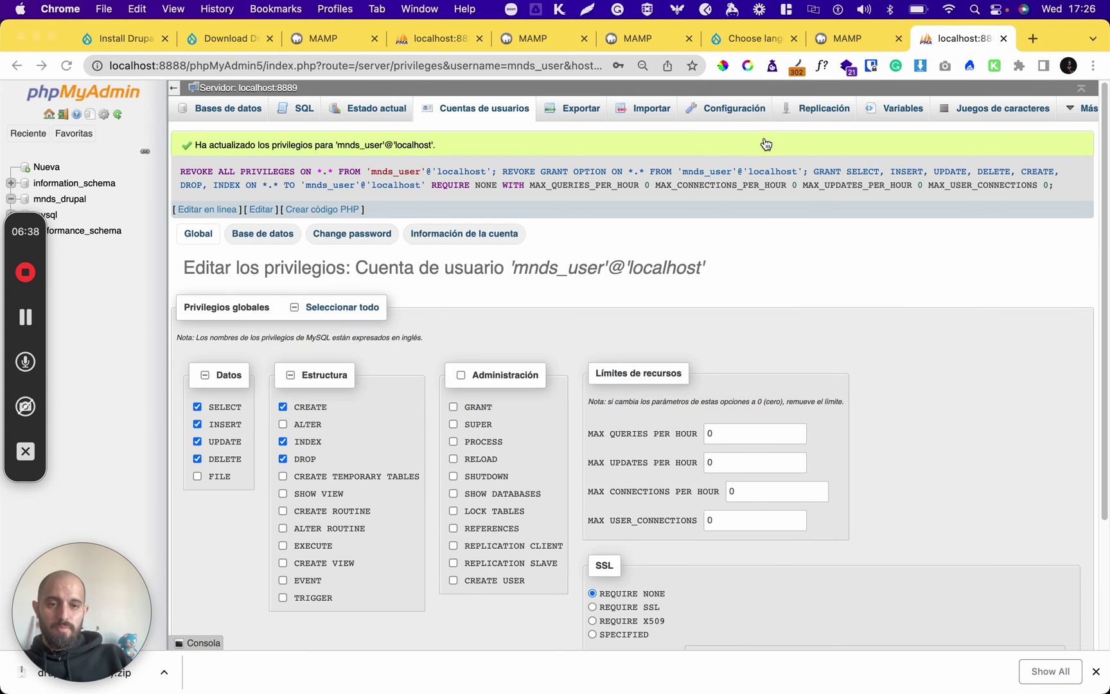
{"action": "key", "text": "super+Tab"}
{"action": "left_click", "coordinate": [694, 224]}
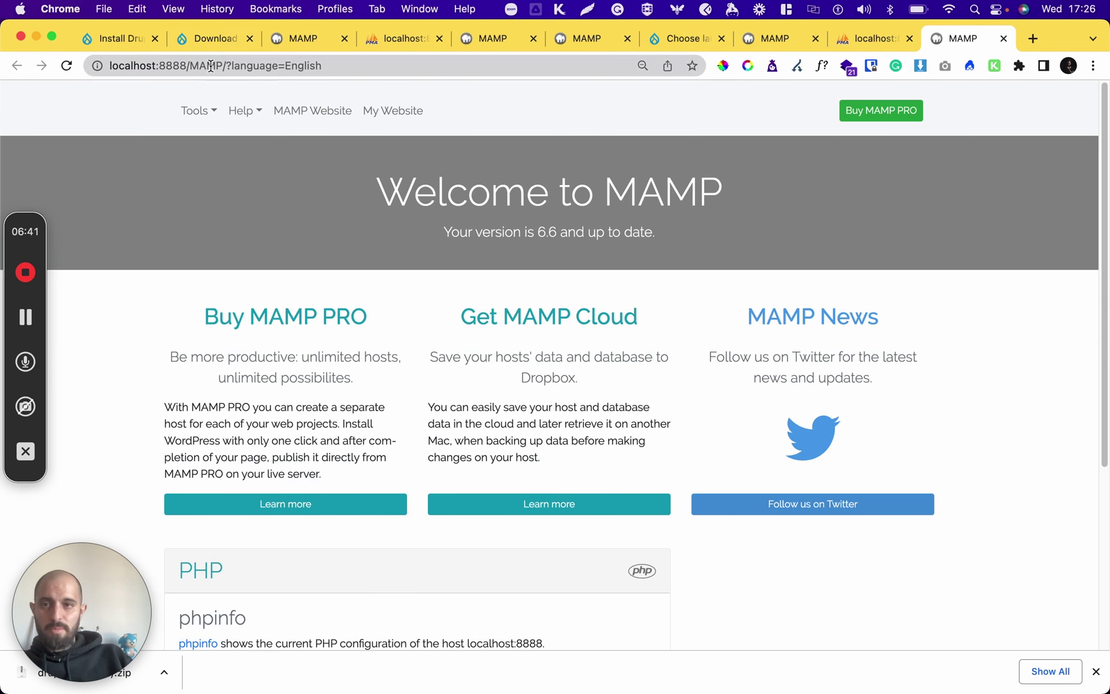
Step: Change the address to localhost:8888/my-new-drupal-site to load the Drupal installer
{"action": "left_click_drag", "start_coordinate": [189, 65], "coordinate": [582, 79]}
{"action": "type", "text": "my"}
{"action": "key", "text": "Down"}
{"action": "key", "text": "Down"}
{"action": "key", "text": "Down"}
{"action": "key", "text": "Return"}
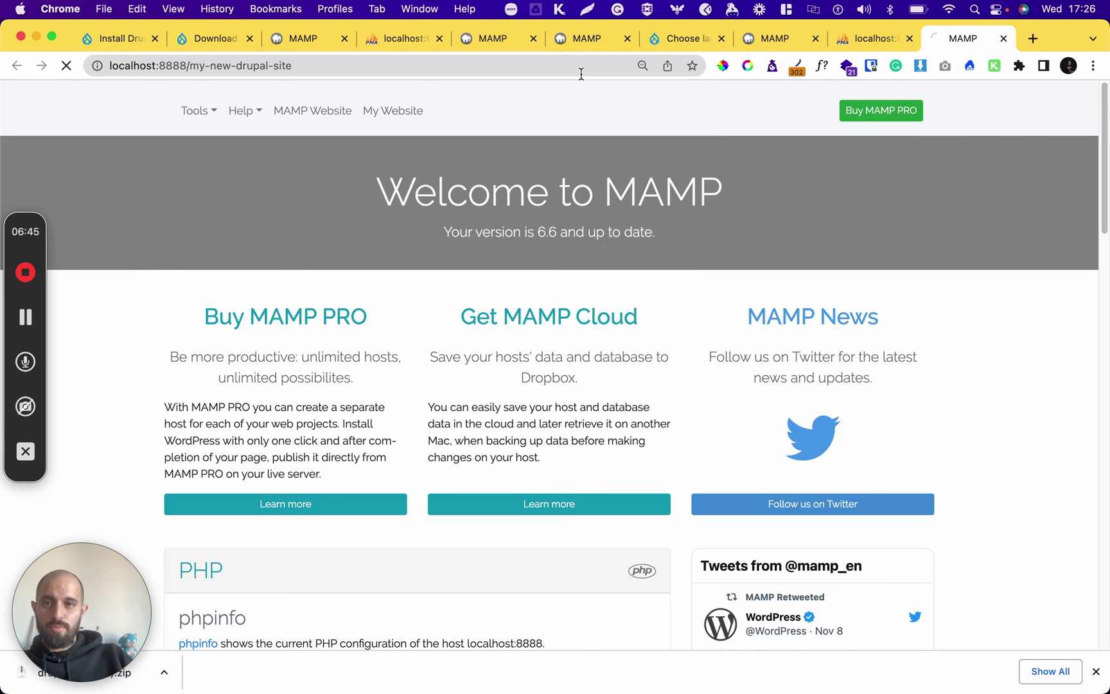
{"action": "left_click", "coordinate": [567, 352]}
Step: Choose English and the Standard profile, then expand the database Advanced Options
{"action": "left_click", "coordinate": [555, 334]}
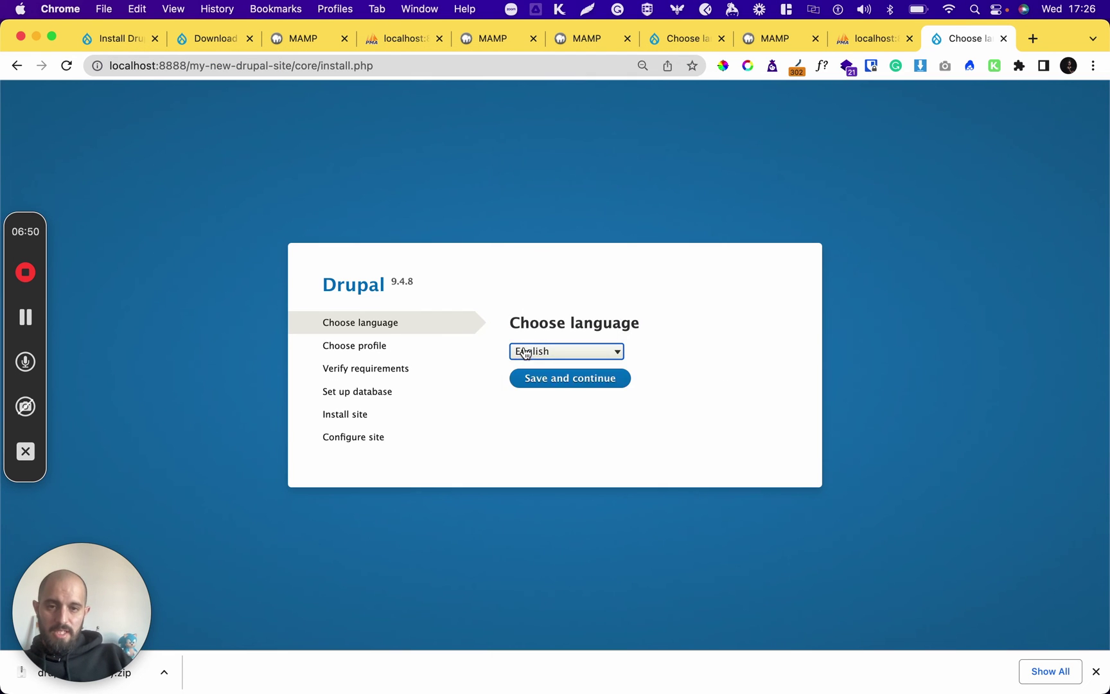
{"action": "left_click", "coordinate": [553, 382]}
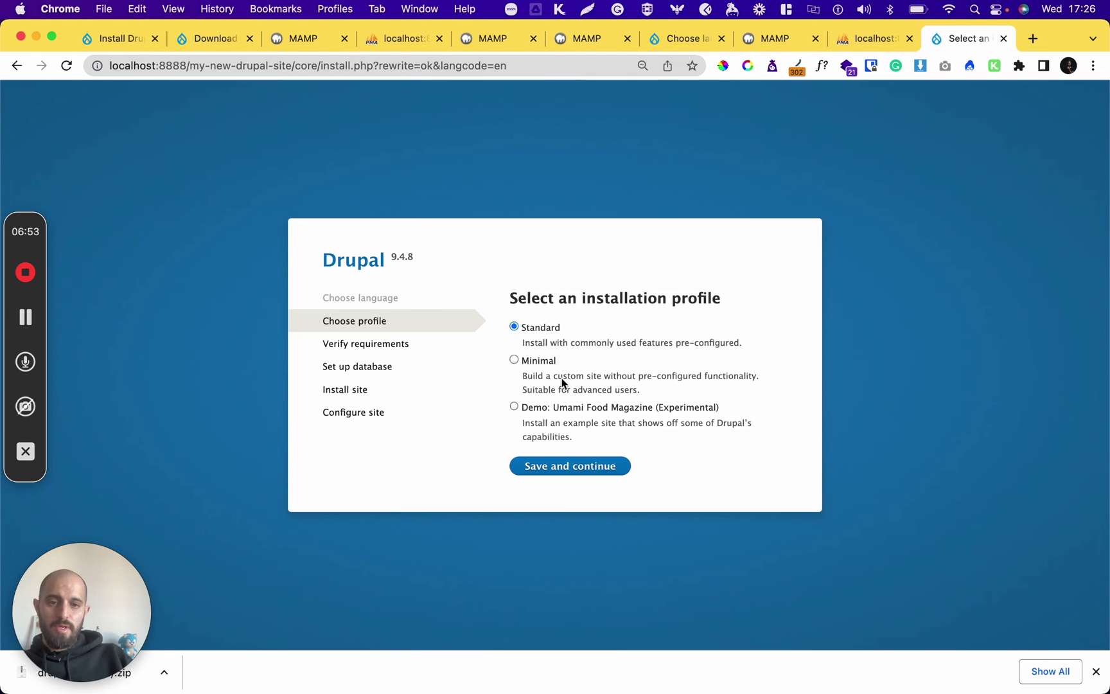
{"action": "left_click", "coordinate": [579, 469]}
{"action": "left_click", "coordinate": [568, 480]}
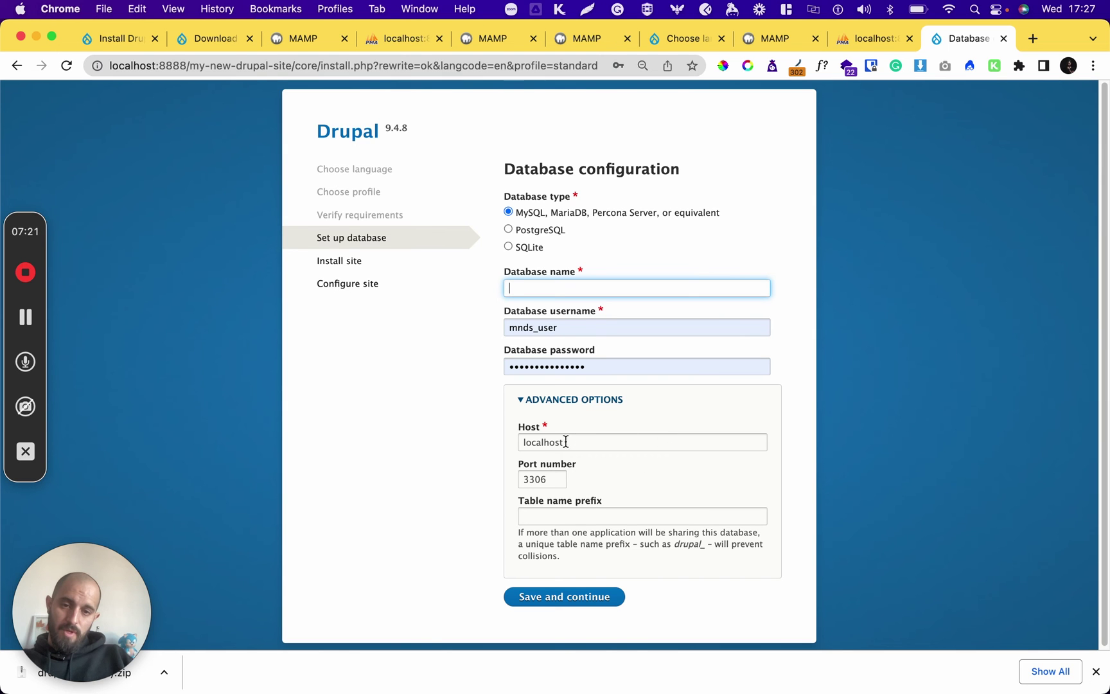
{"action": "key", "text": "super+Tab"}
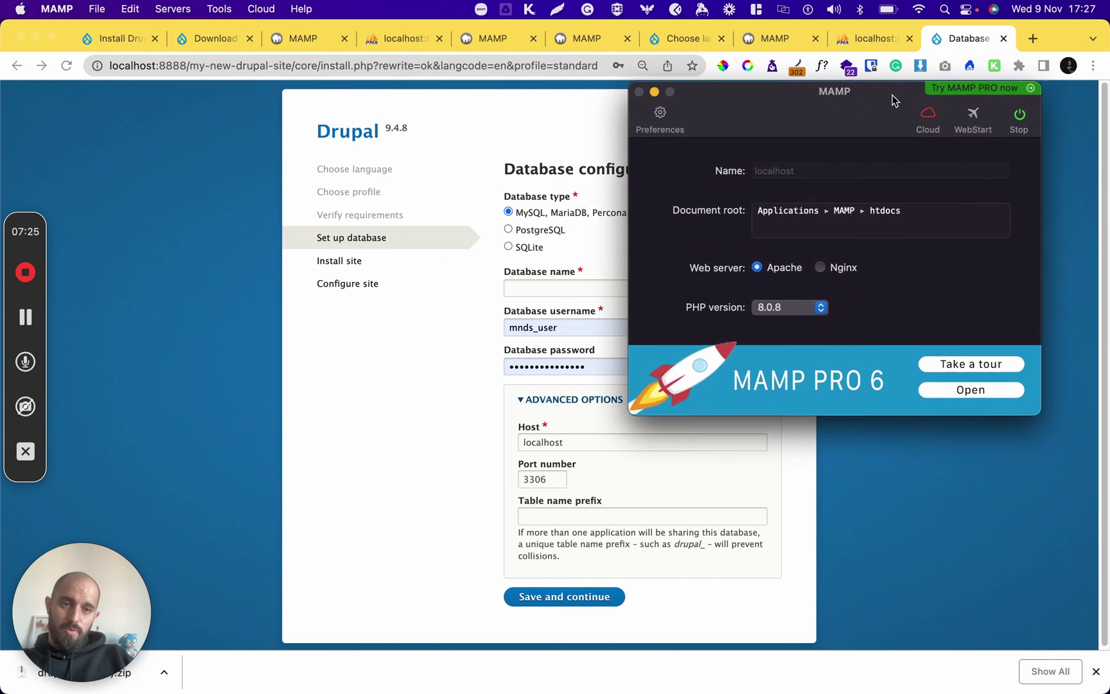
Step: Copy MySQL port 8889 from MAMP's Ports settings into the Drupal database form
{"action": "left_click", "coordinate": [700, 106]}
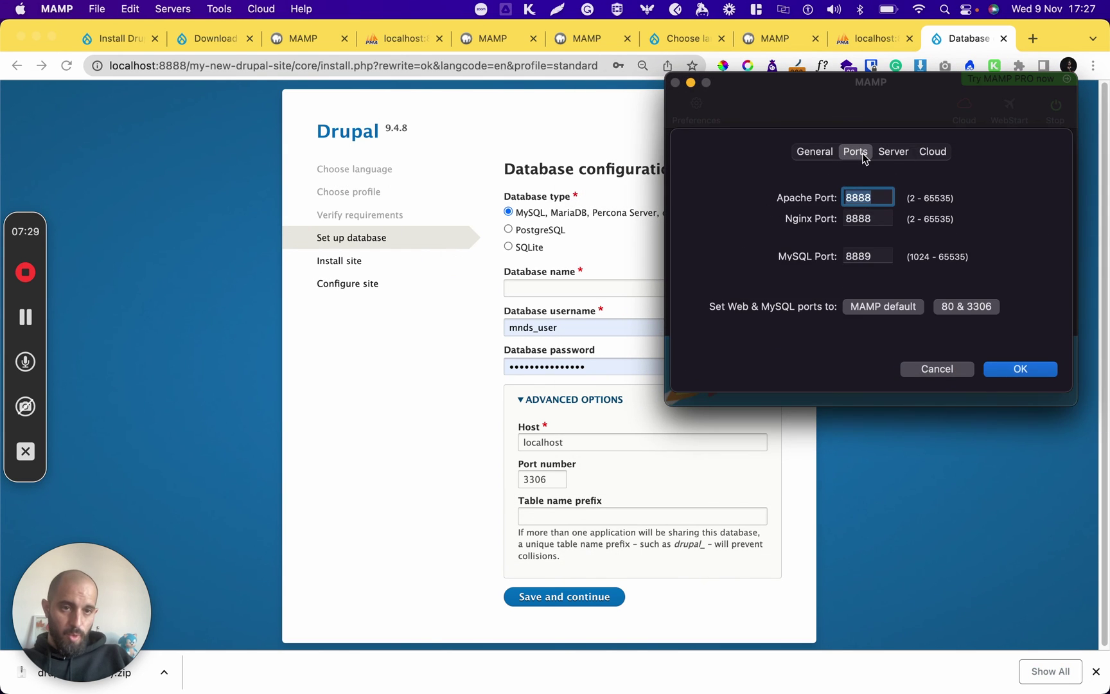
{"action": "double_click", "coordinate": [882, 256]}
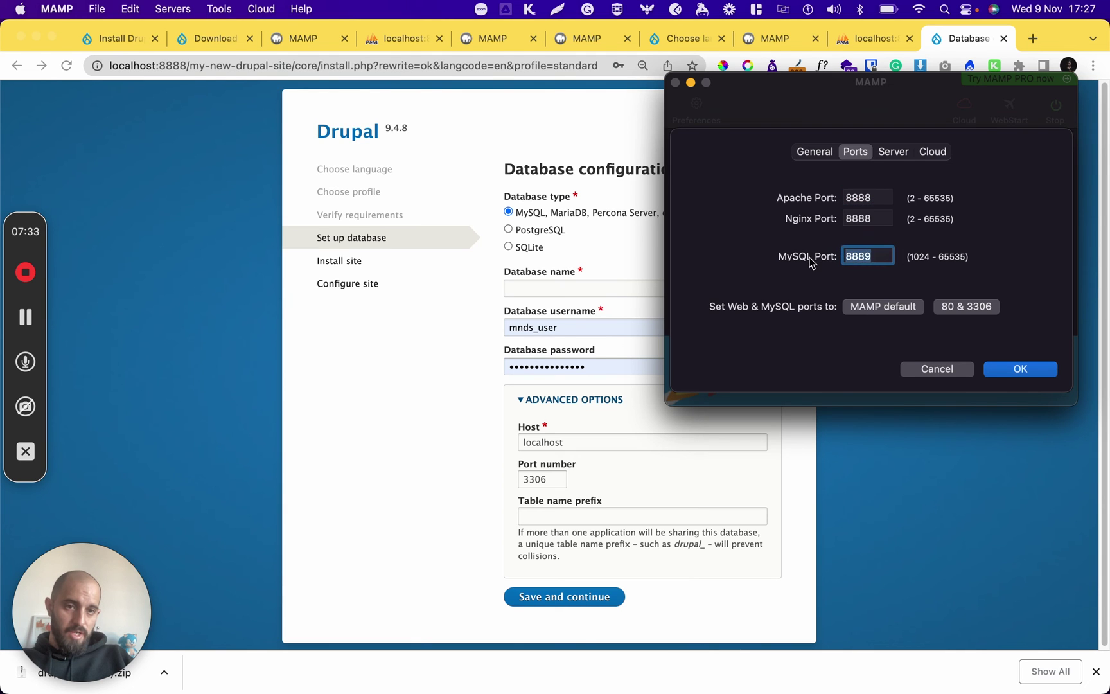
{"action": "key", "text": "super+c"}
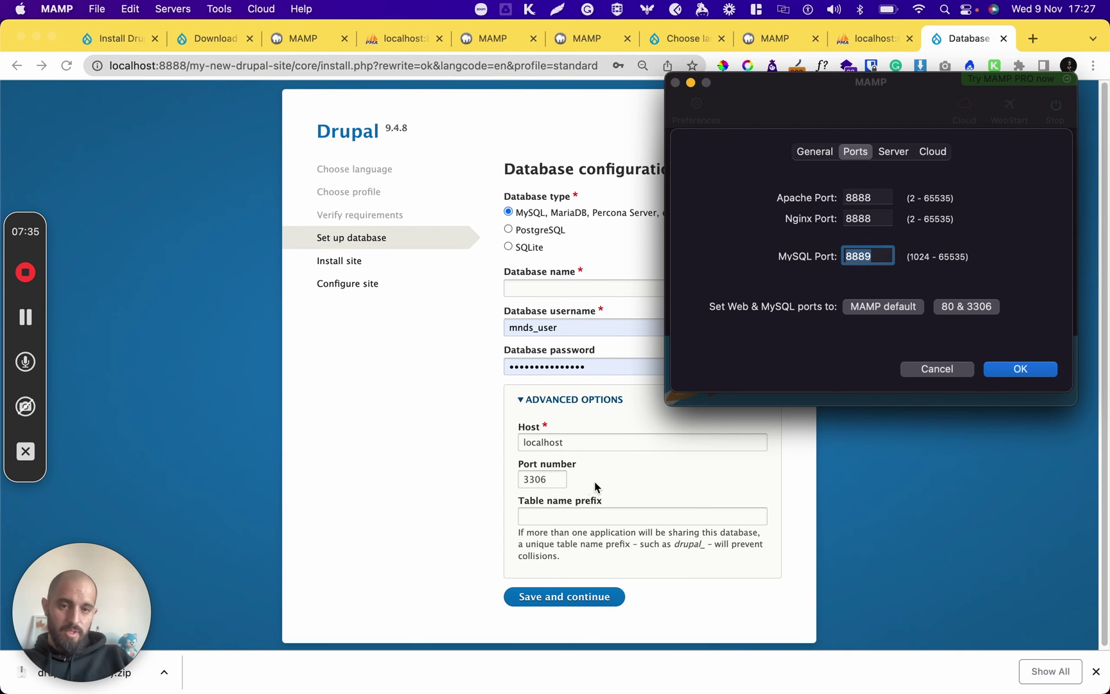
{"action": "left_click", "coordinate": [596, 488]}
{"action": "type", "text": "8889"}
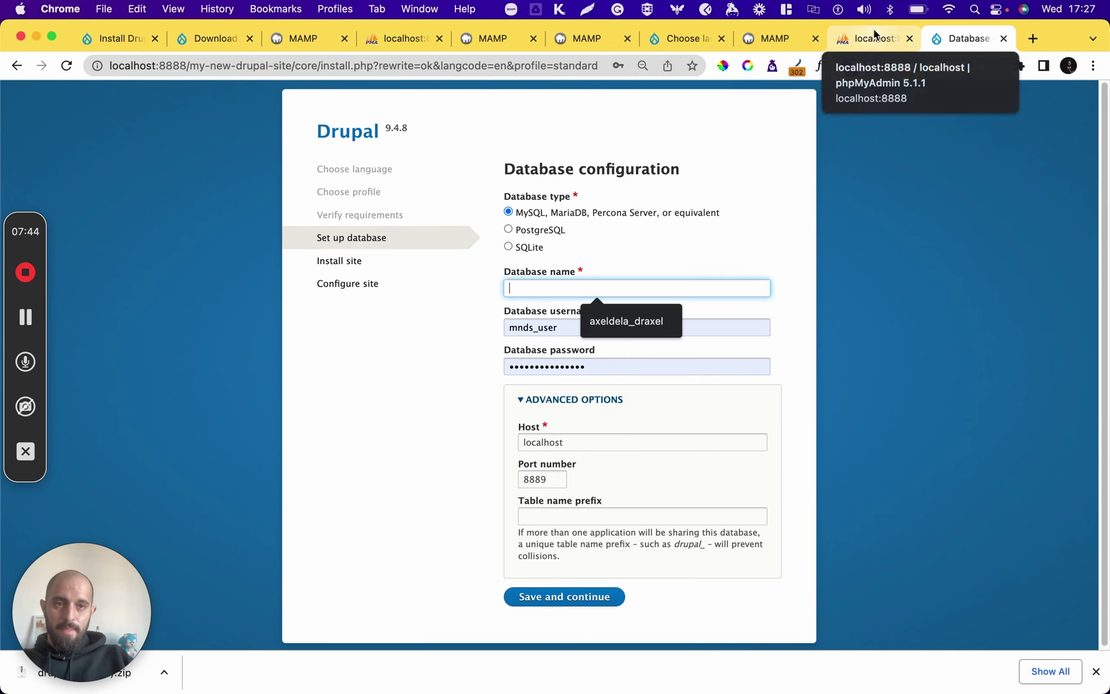
Step: Copy the mnds_drupal database and mnds_user account names from phpMyAdmin into the database form
{"action": "left_click", "coordinate": [874, 38]}
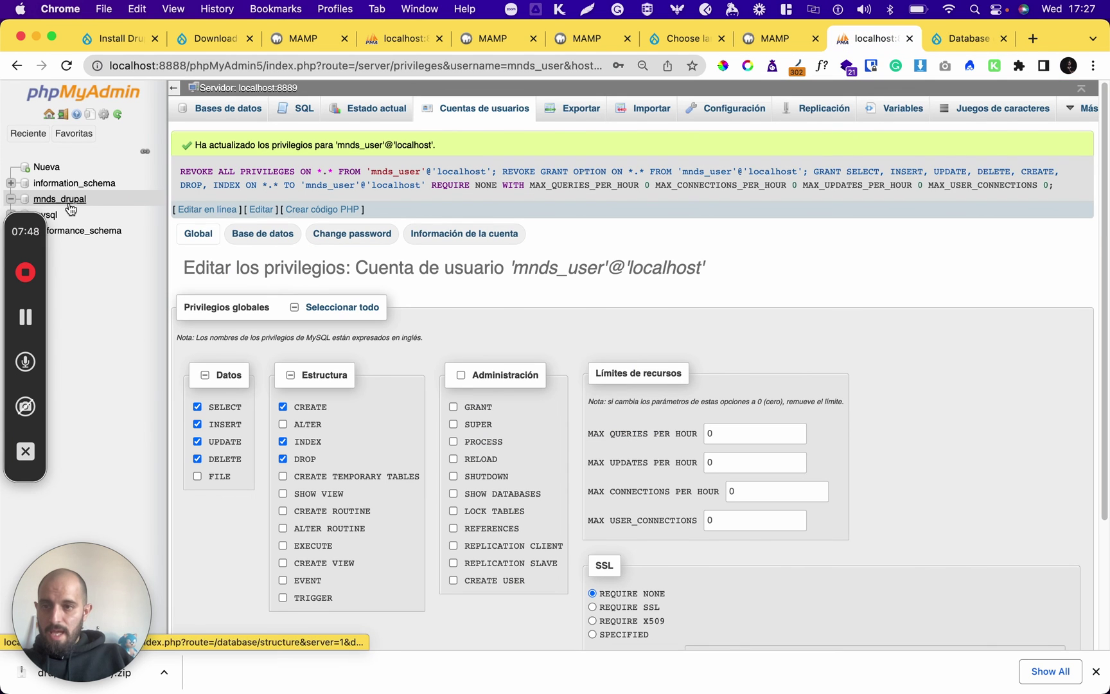
{"action": "left_click", "coordinate": [972, 39]}
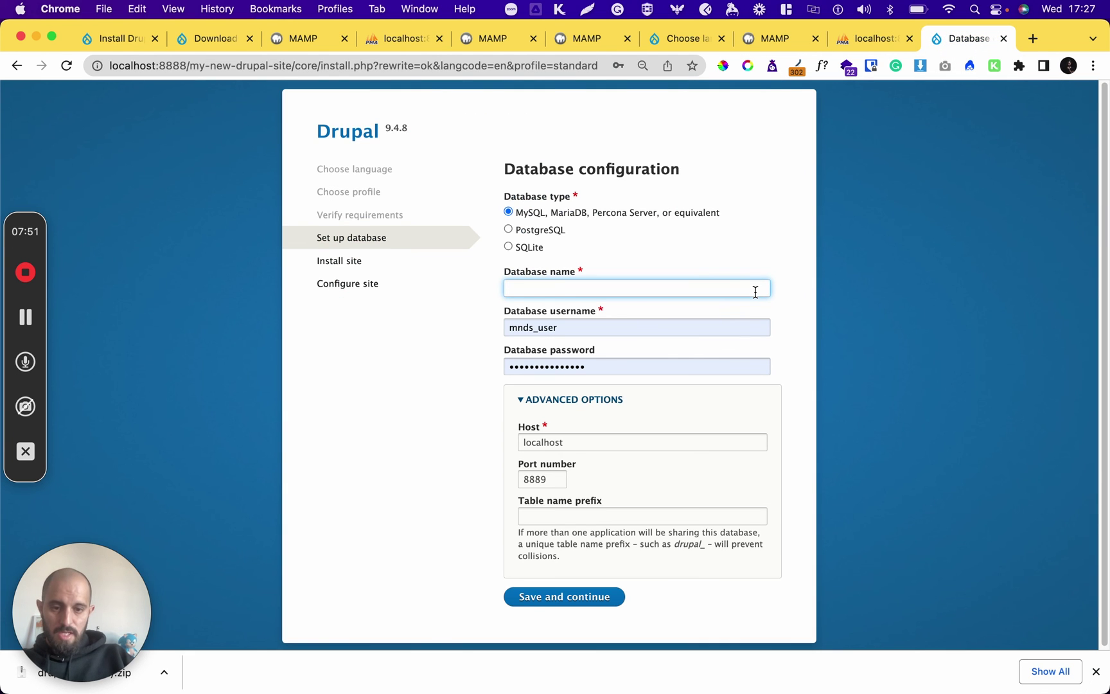
{"action": "type", "text": "mnds_drupal"}
{"action": "left_click", "coordinate": [872, 38]}
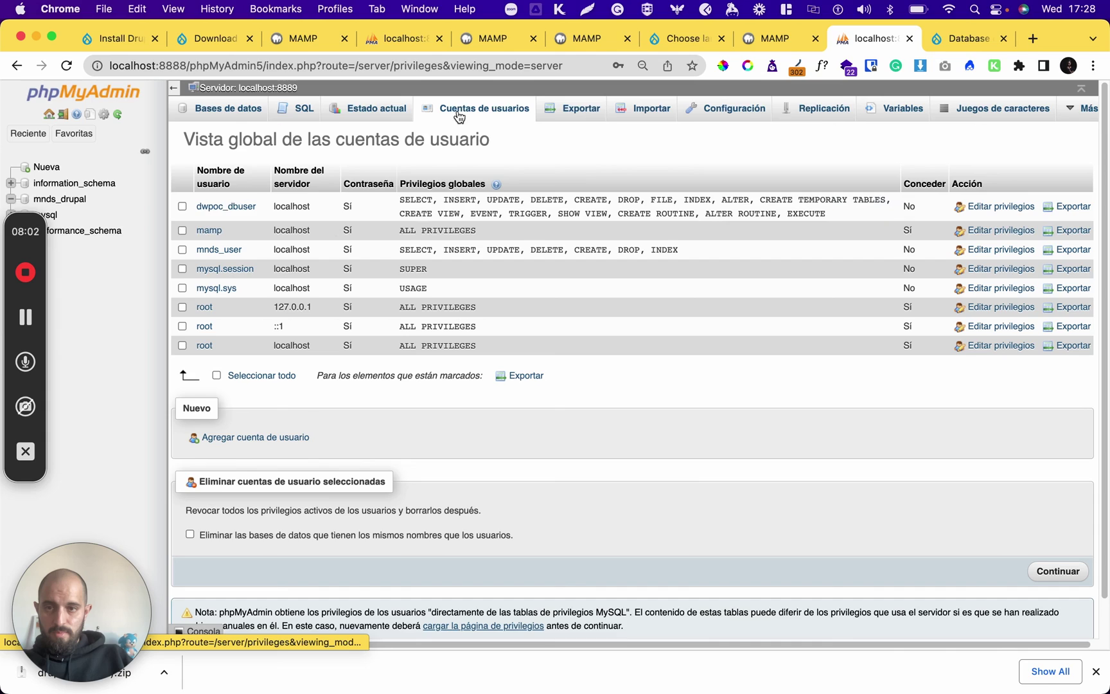
{"action": "double_click", "coordinate": [219, 249]}
{"action": "left_click", "coordinate": [957, 38]}
{"action": "left_click", "coordinate": [586, 327]}
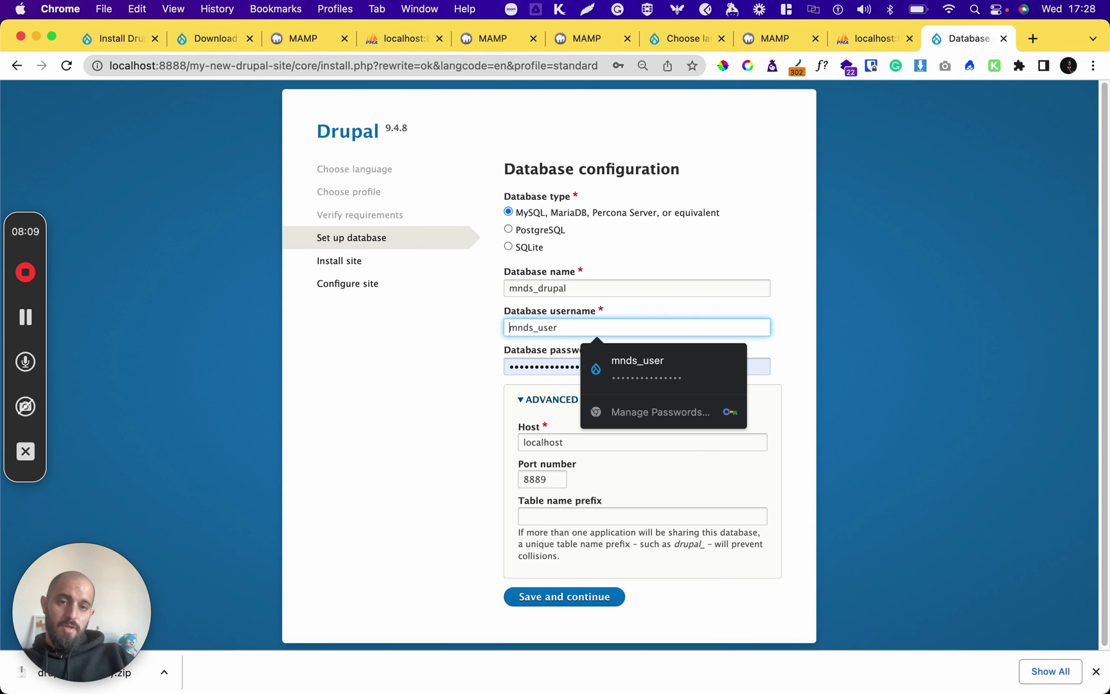
{"action": "type", "text": "mnds_user"}
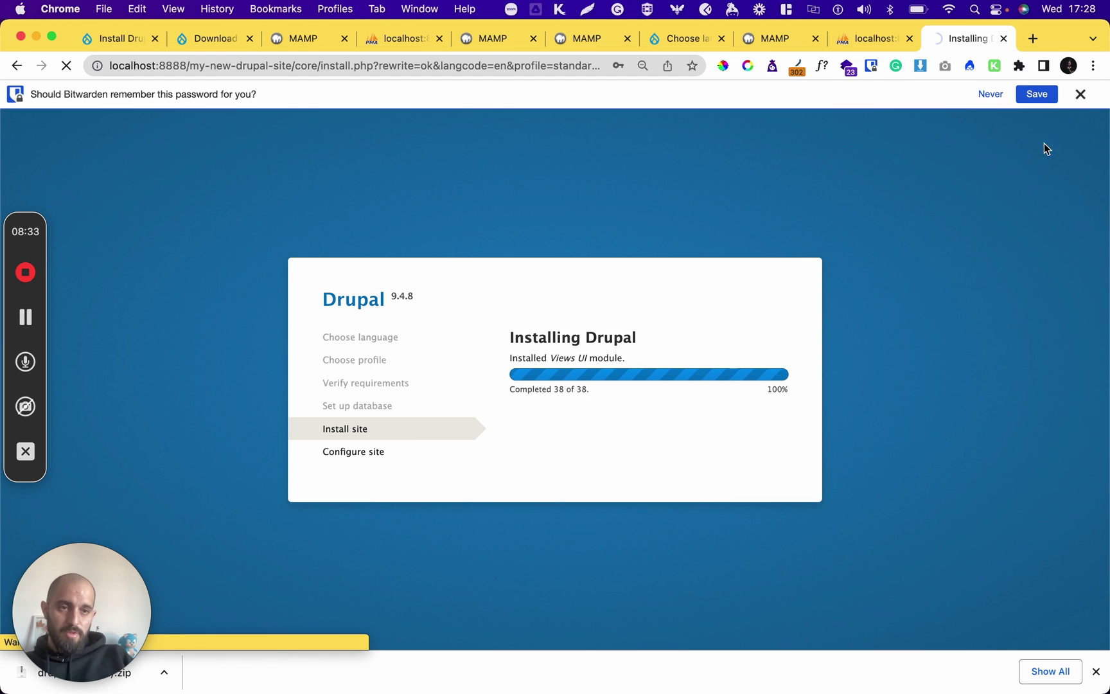
Step: Dismiss the password prompt, name the site 'Name of the site', and submit the configuration
{"action": "left_click", "coordinate": [1081, 93]}
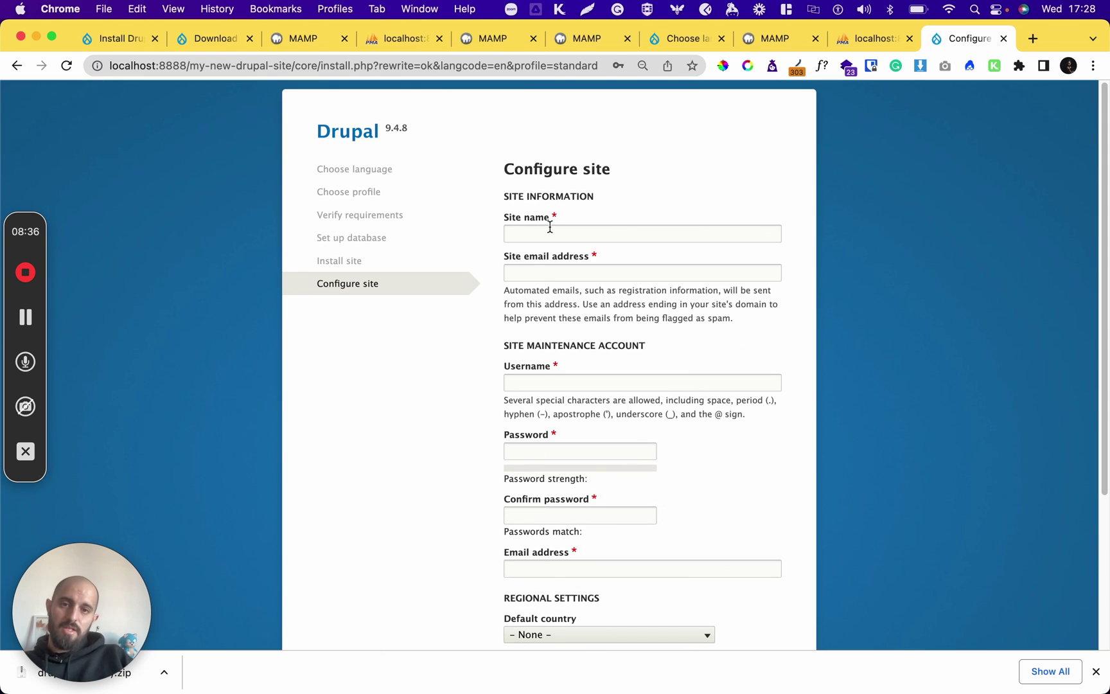
{"action": "left_click", "coordinate": [547, 232]}
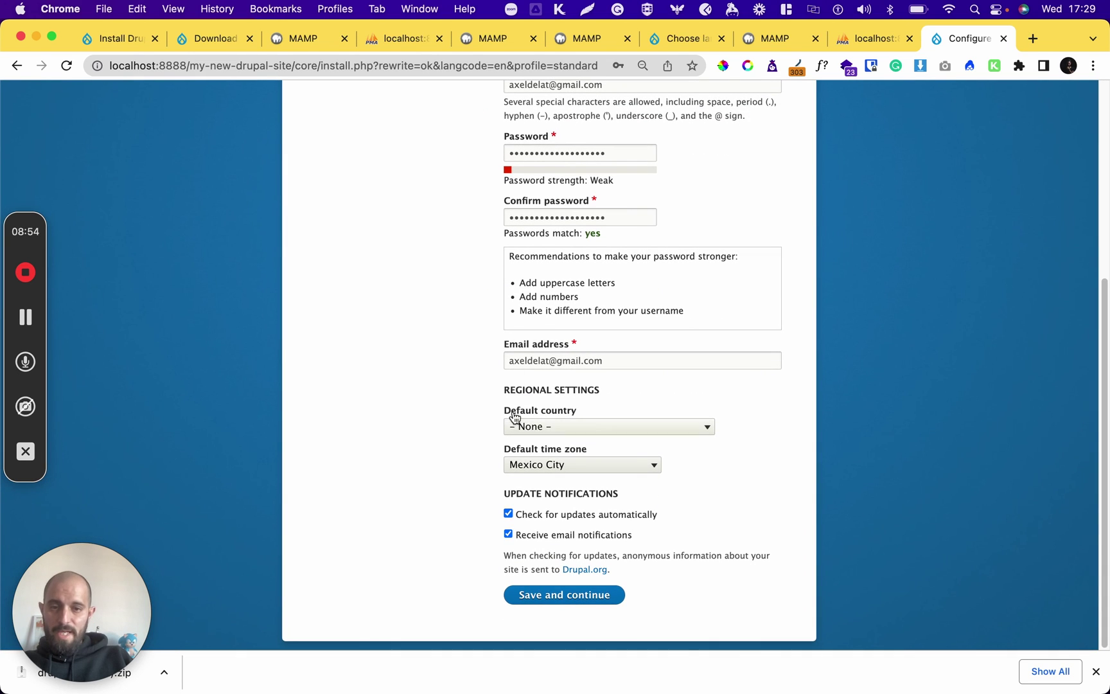
{"action": "left_click", "coordinate": [564, 595]}
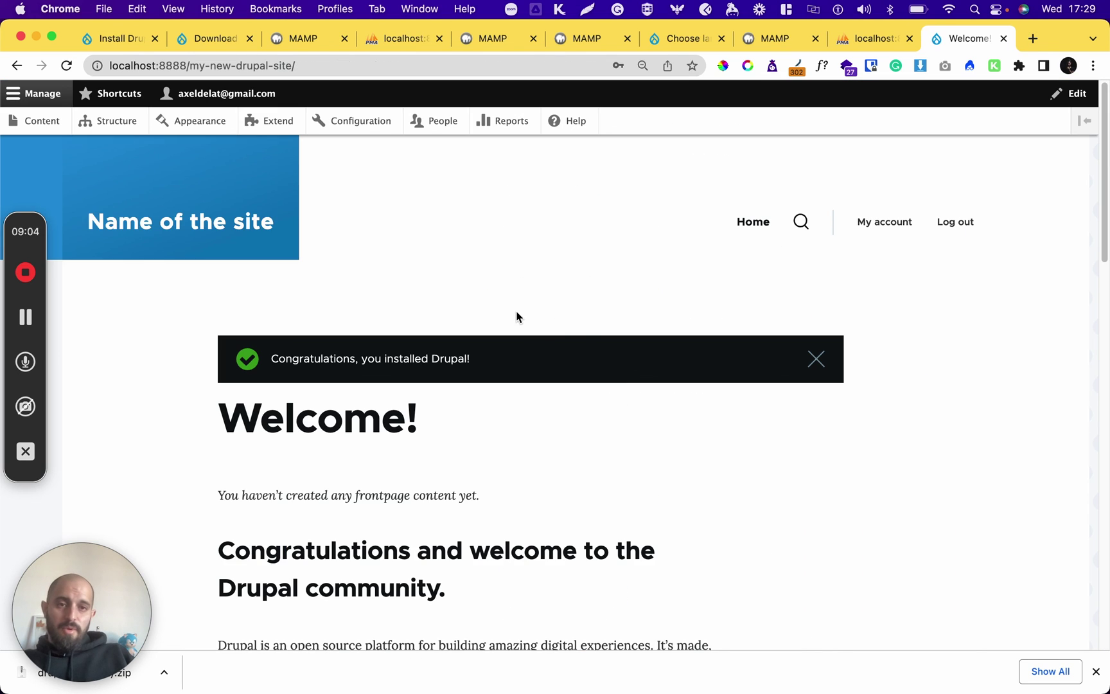